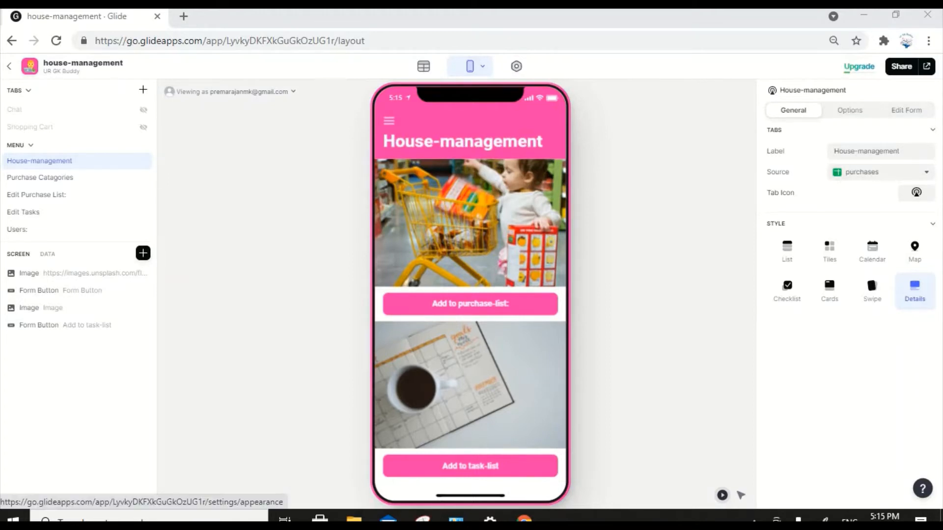
Set the app's appearance to the Bold (light) theme with a custom pink accent color.
click(515, 68)
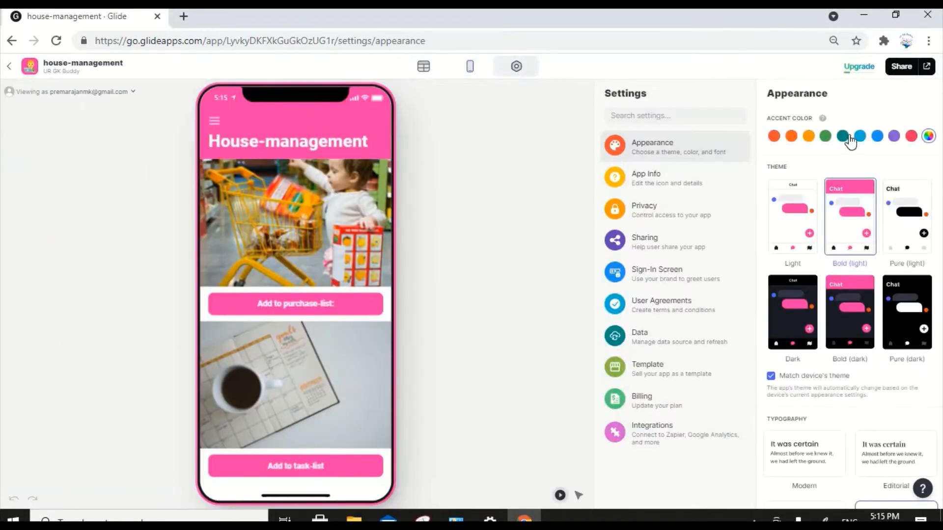
click(860, 137)
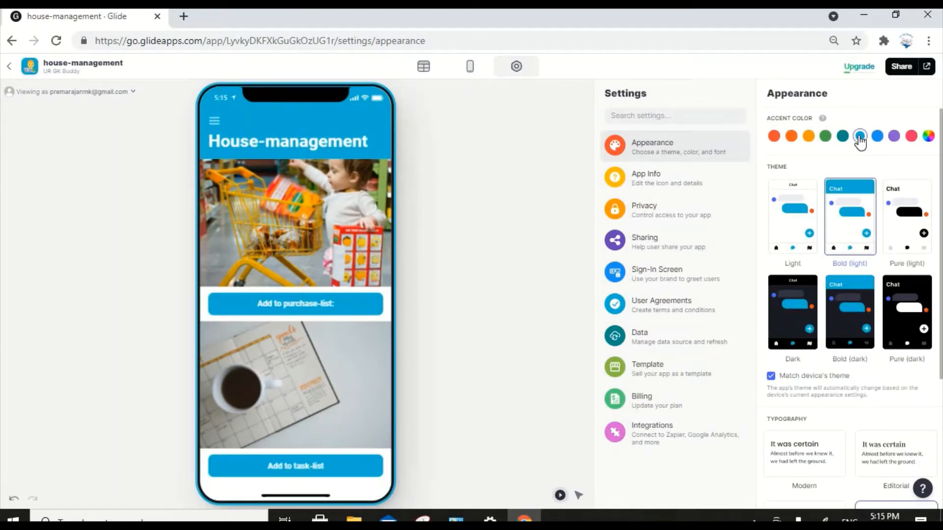
click(799, 230)
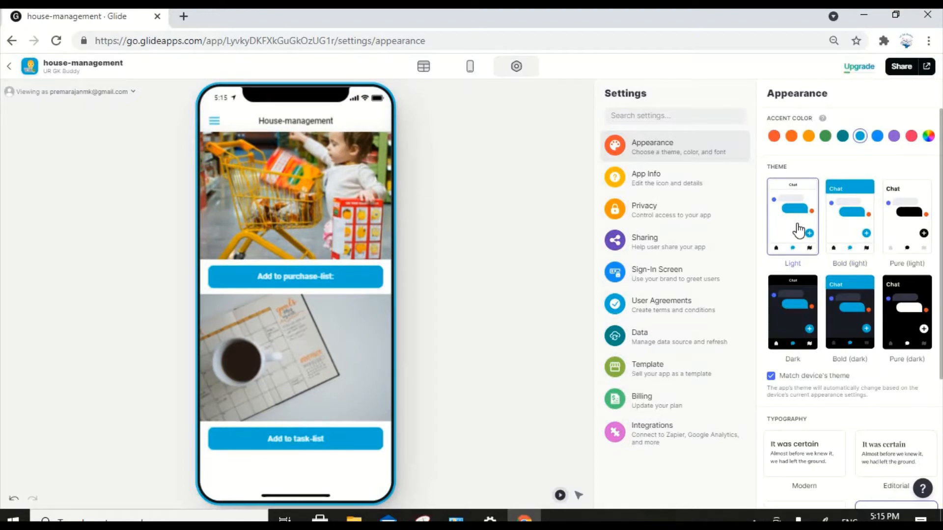
click(841, 212)
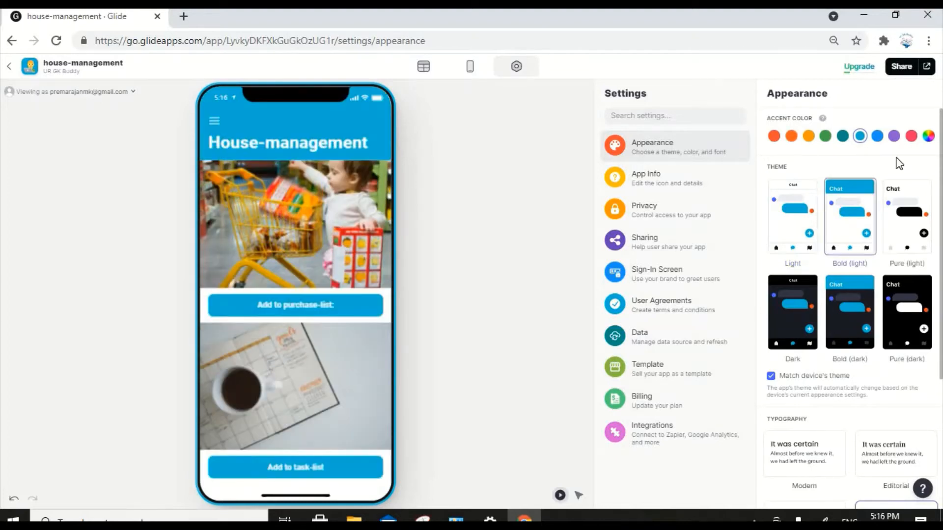
click(792, 137)
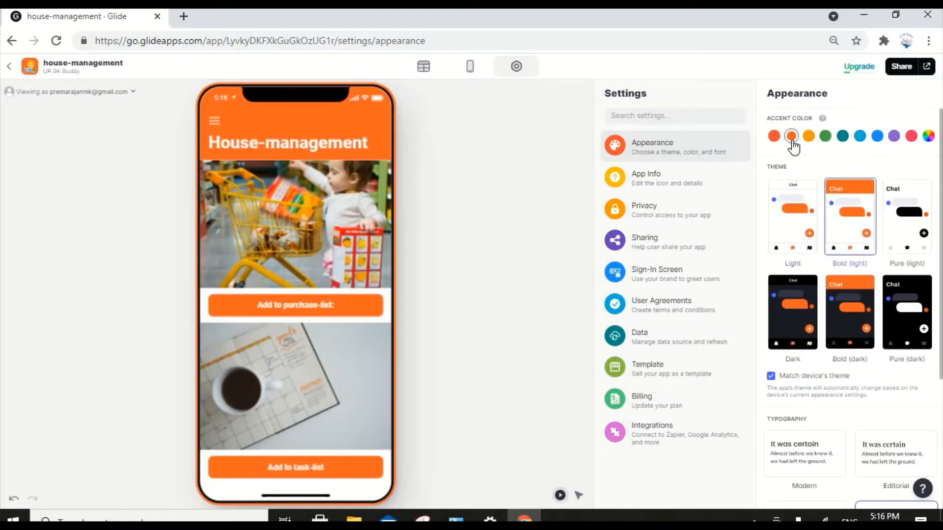
click(928, 136)
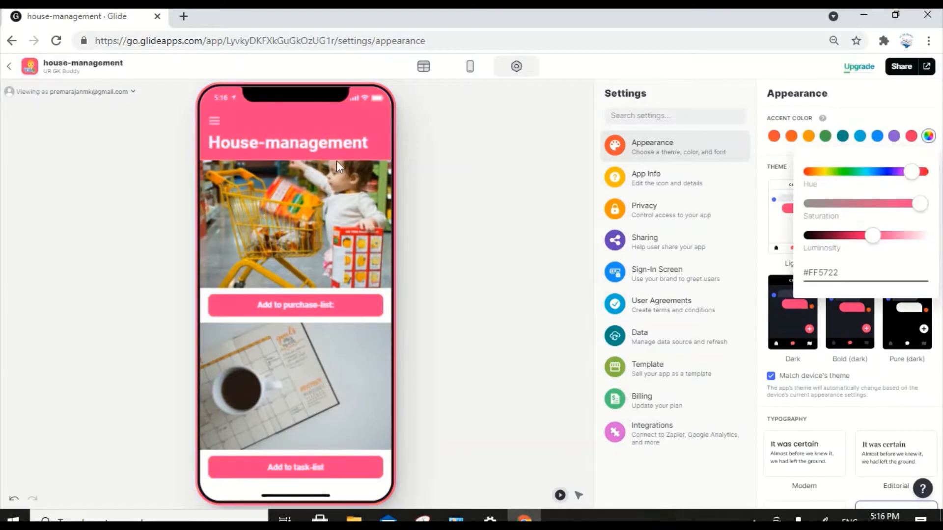
View the About page of the app in the phone preview and return to the home screen.
click(211, 129)
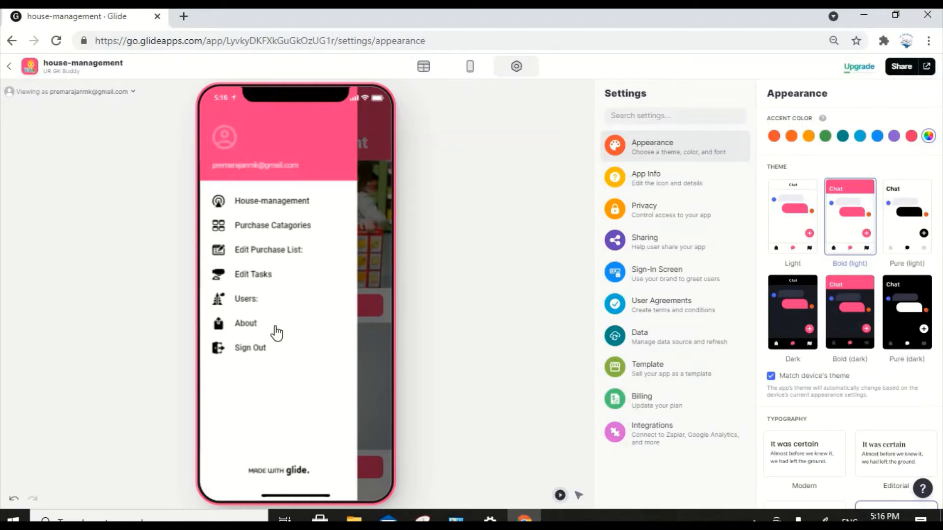
click(248, 330)
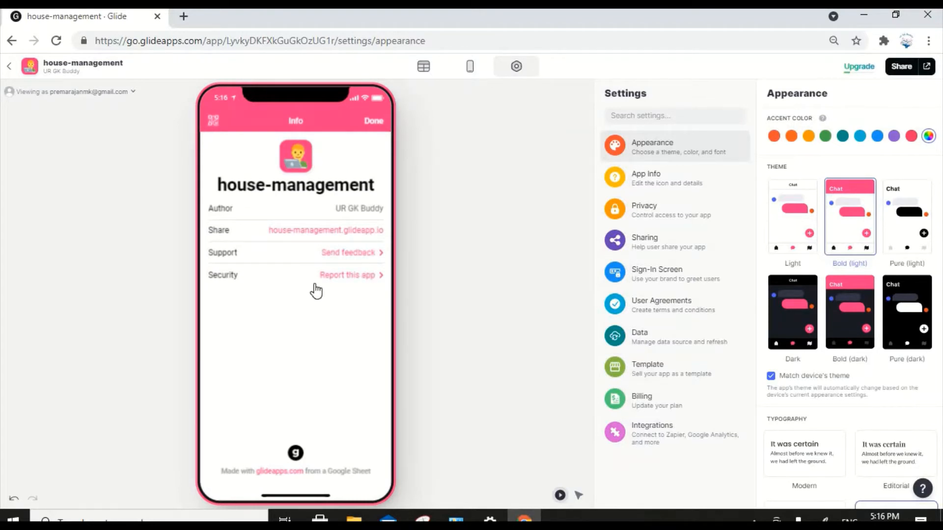
click(374, 121)
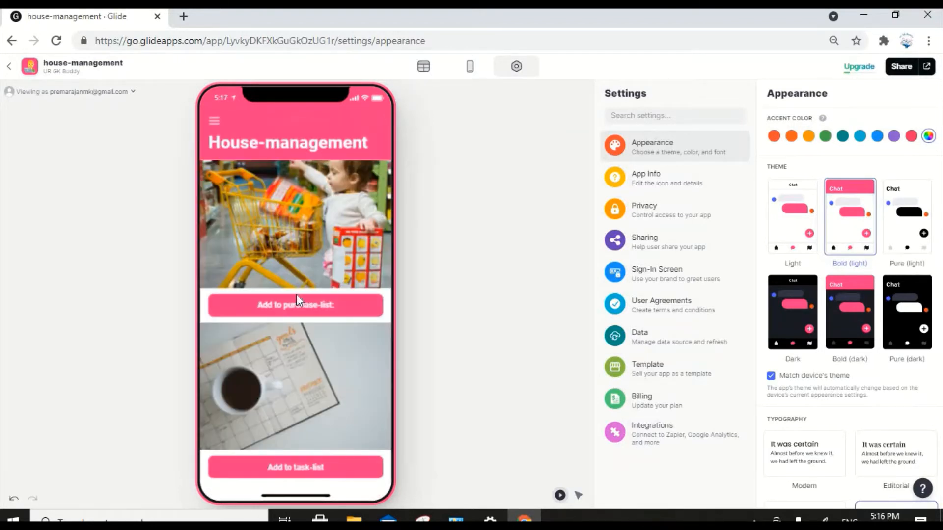
View the Users list and the first user's profile in the preview, and return to the home screen.
click(214, 120)
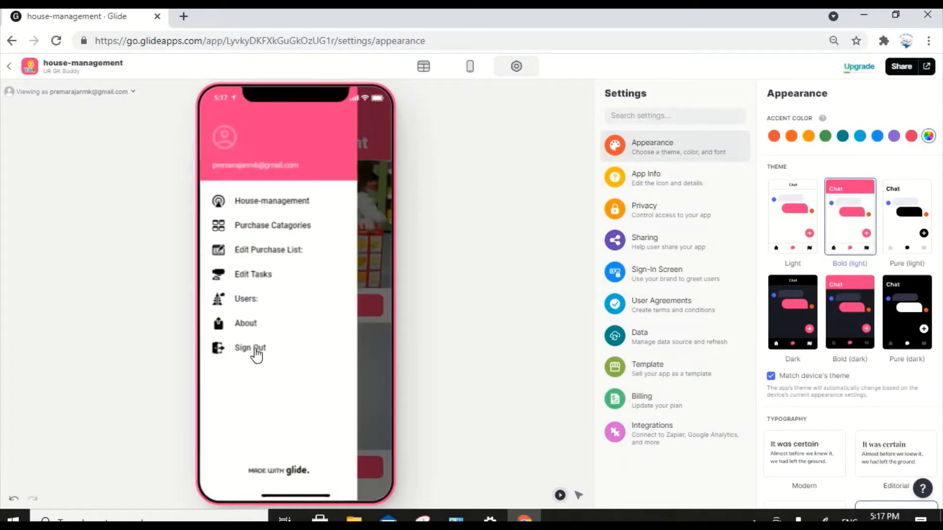
click(305, 296)
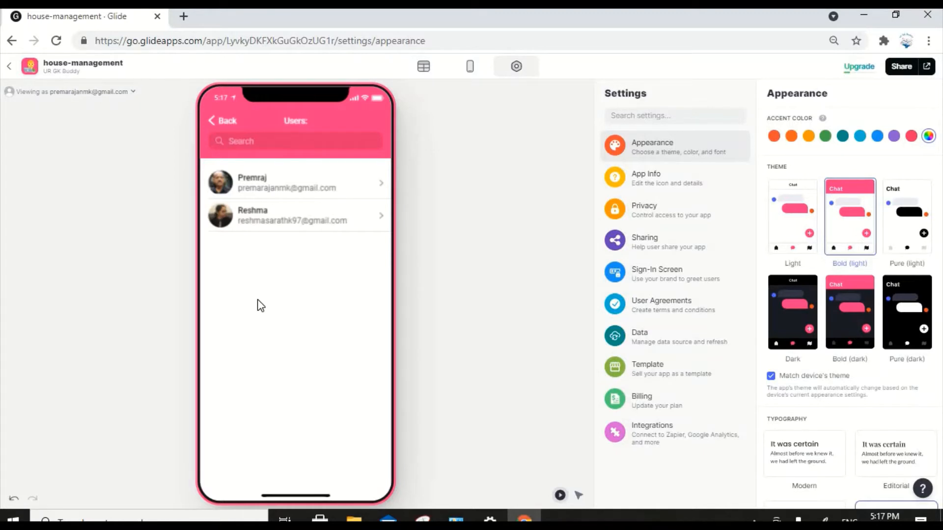
click(269, 187)
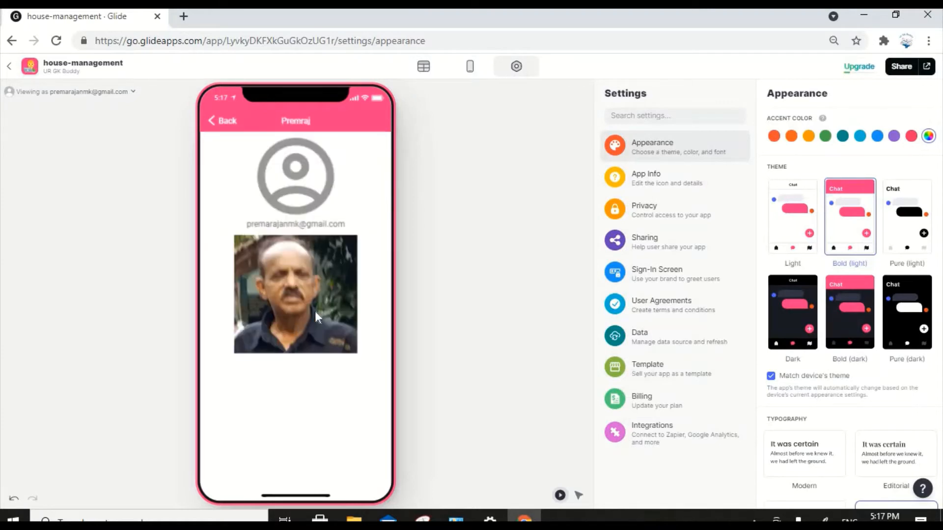
click(219, 121)
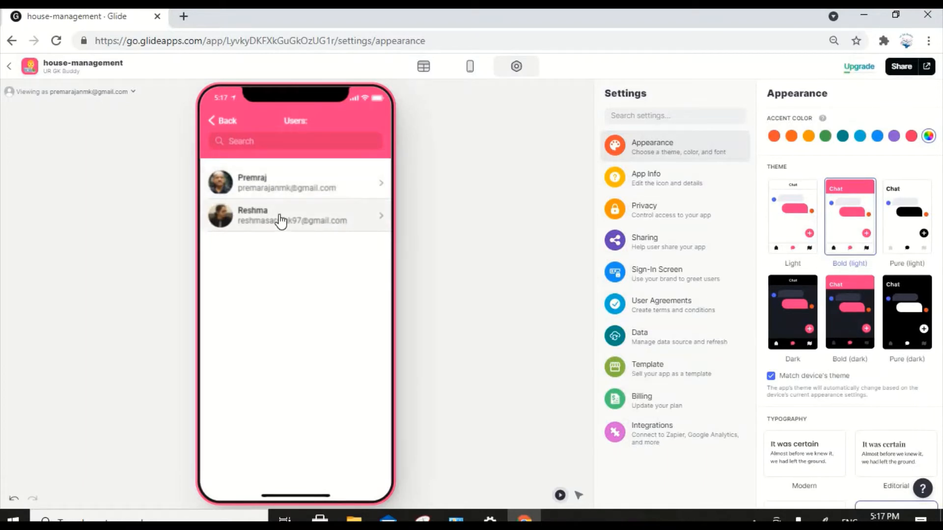
click(214, 128)
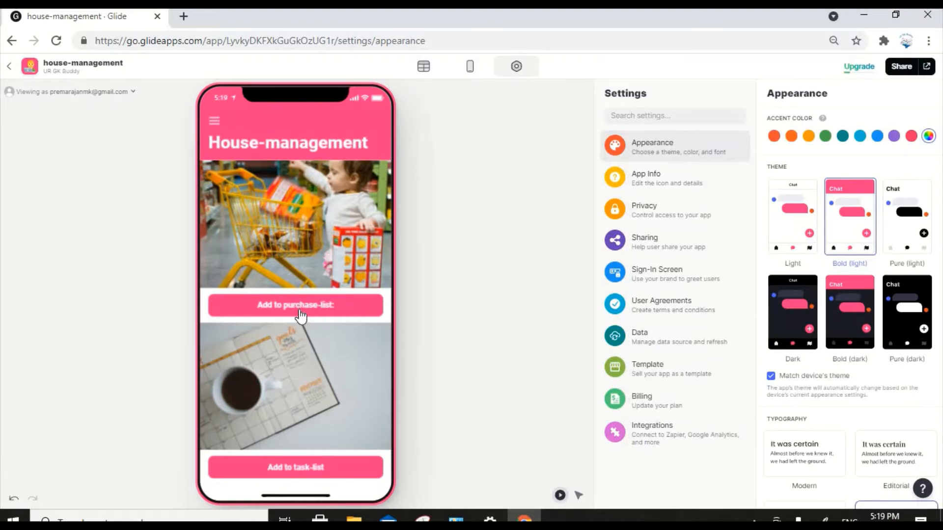
Look at the task-list form and examine the items under the Grocery, Medicine and Others purchase categories in the preview.
click(284, 470)
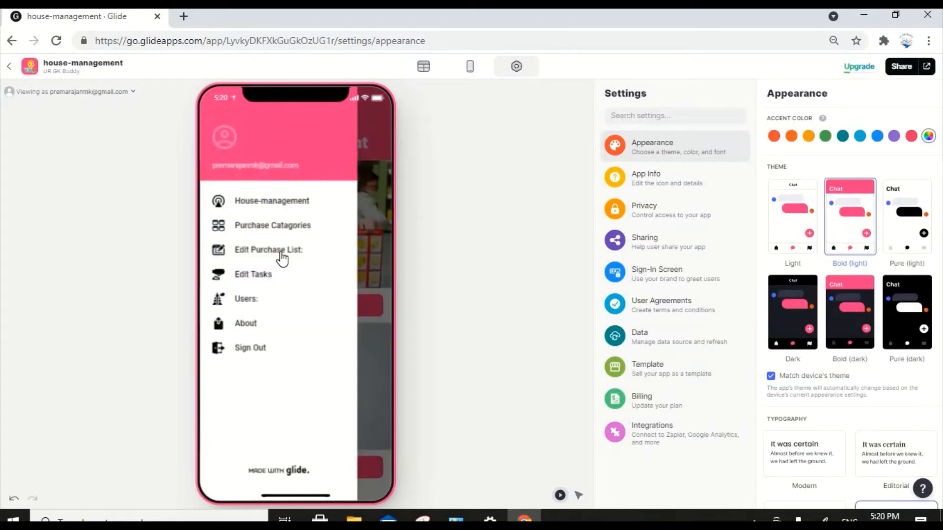
click(282, 225)
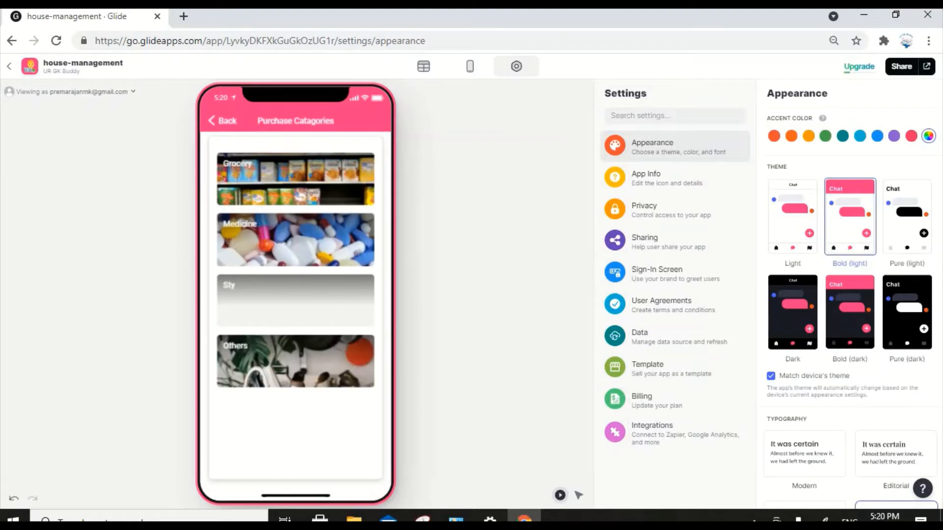
click(315, 183)
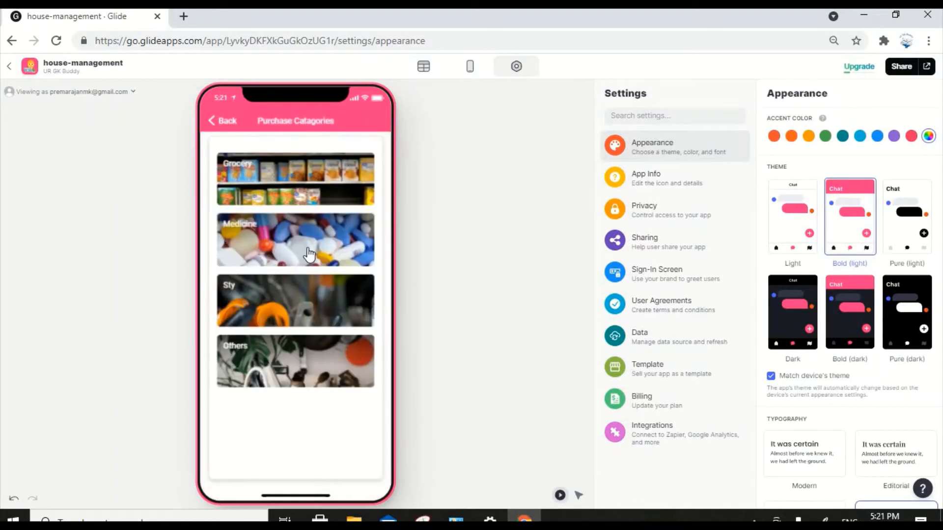
click(308, 249)
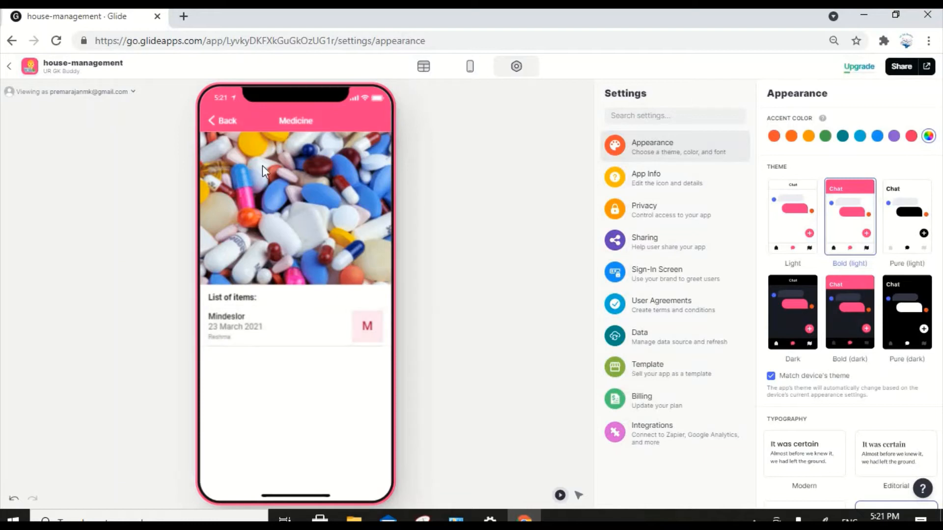
click(213, 127)
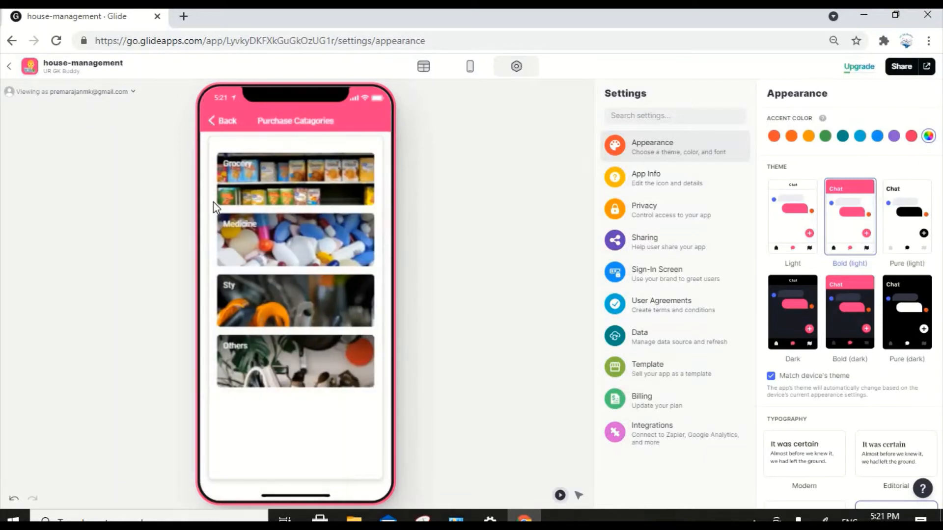
click(264, 357)
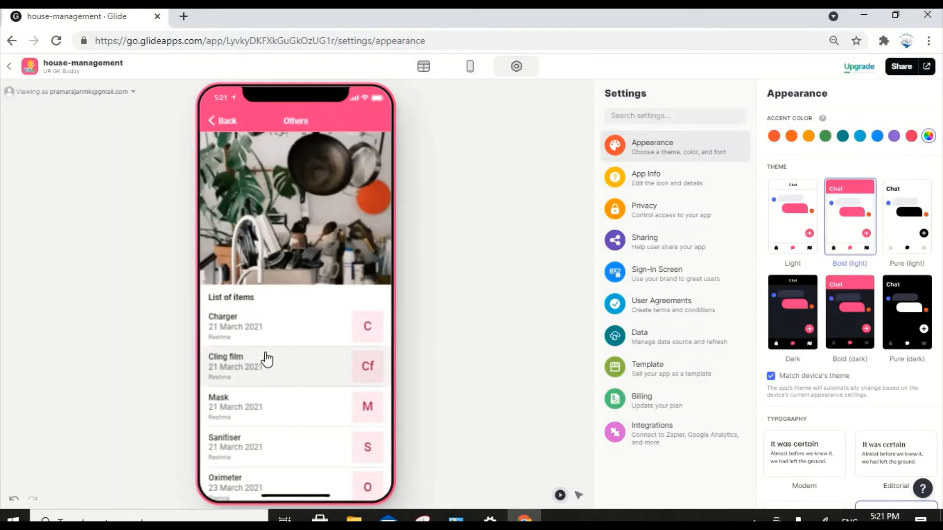
scroll(266, 360, down, 5)
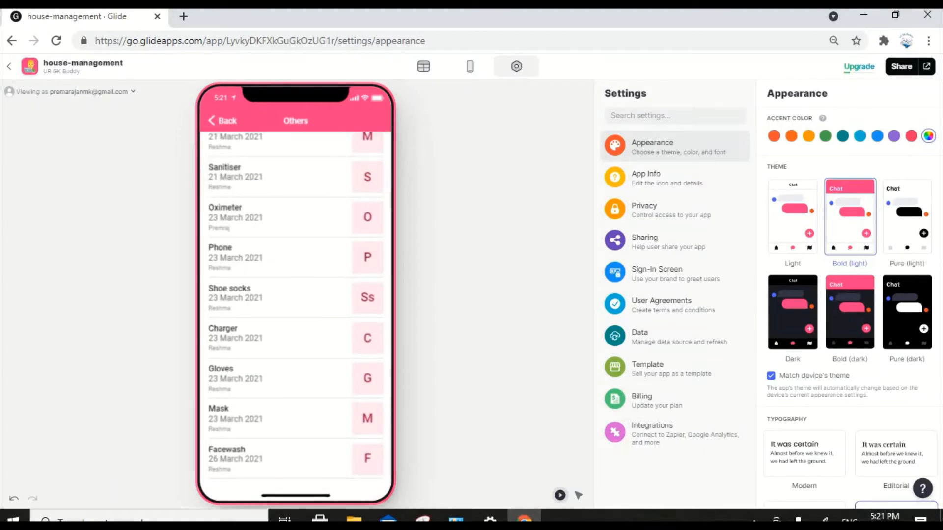
click(216, 127)
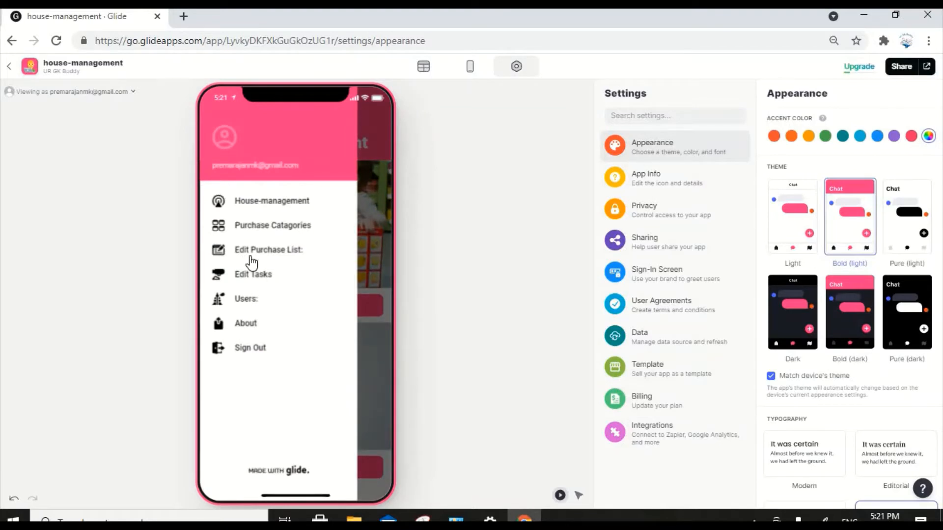
Delete the Oximeter item from the Edit Purchase List page and return to the home screen.
click(250, 257)
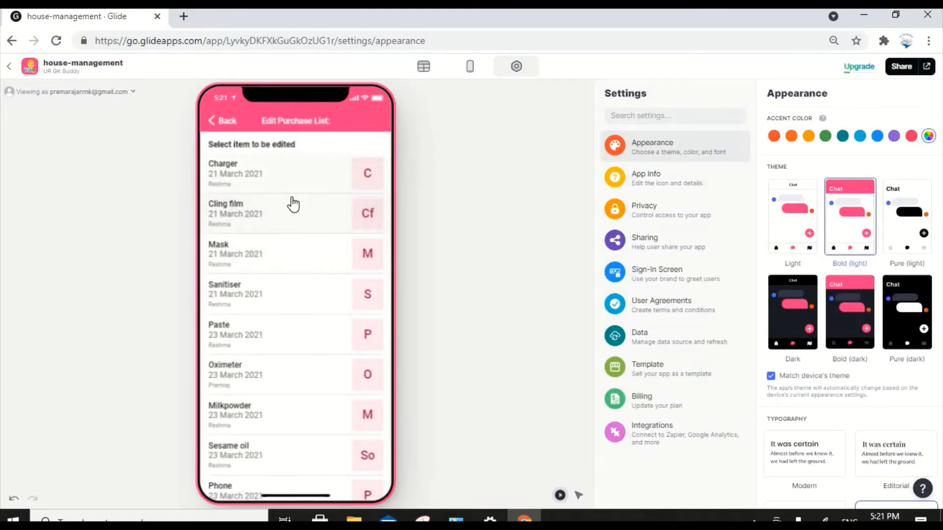
click(253, 384)
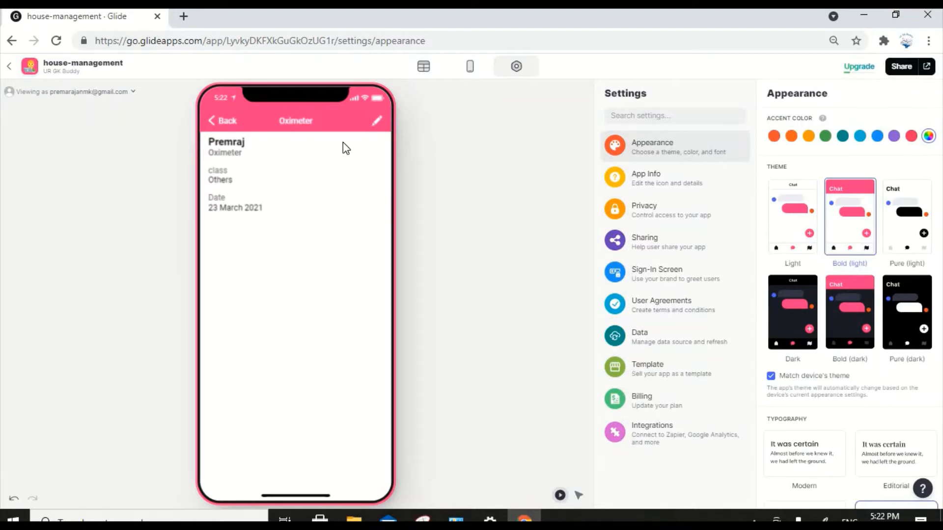
click(377, 124)
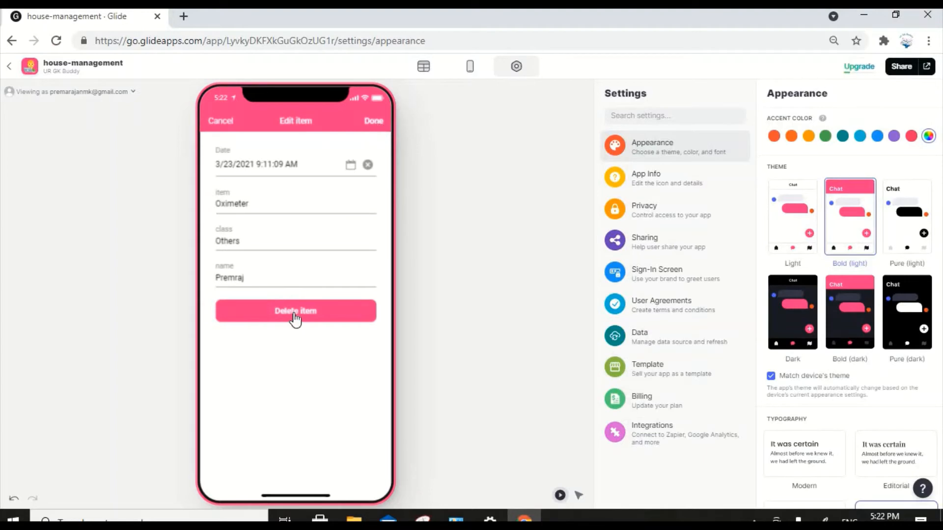
click(295, 320)
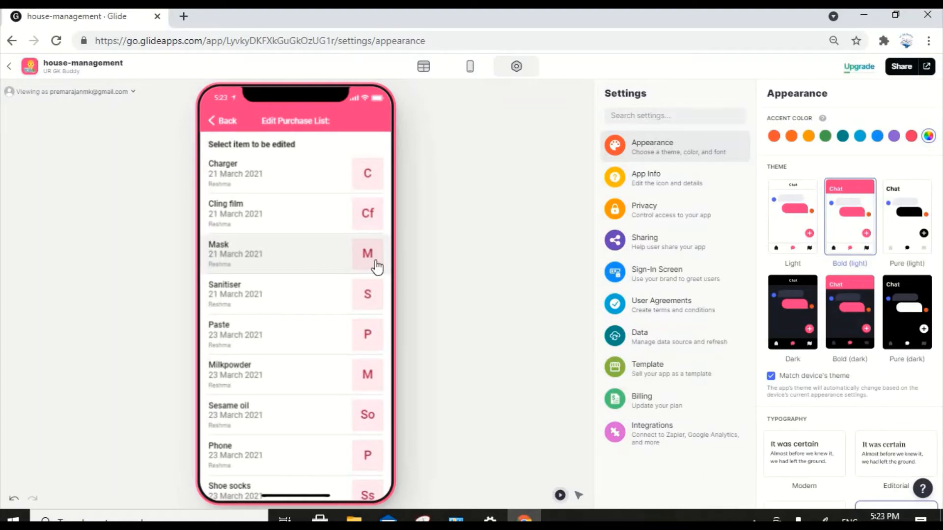
scroll(377, 268, down, 8)
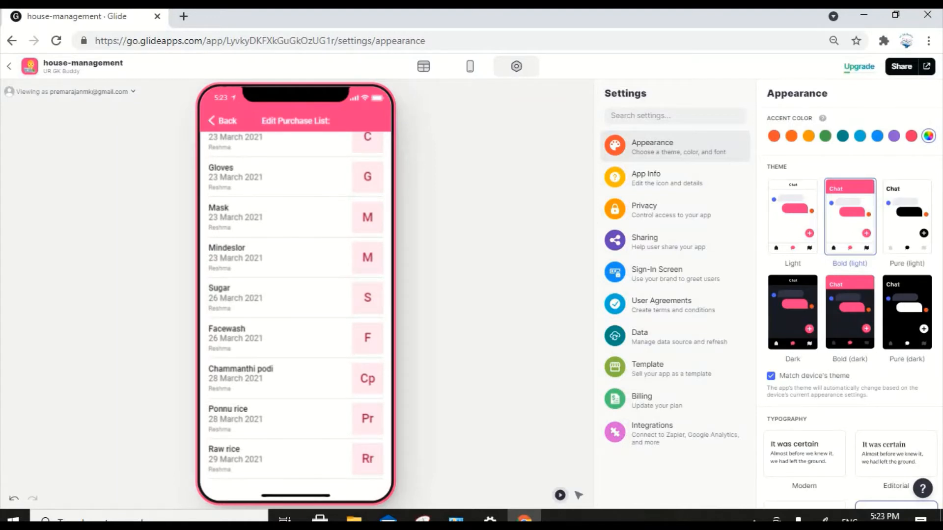
click(212, 122)
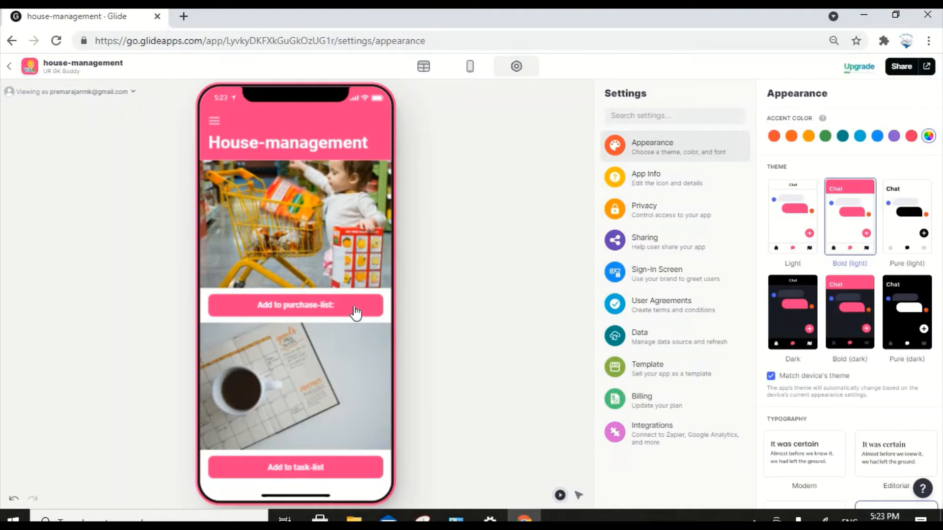
Start a new task-list entry with the task item "Renewal of car insurance" and the due date April 15, 2021.
click(310, 469)
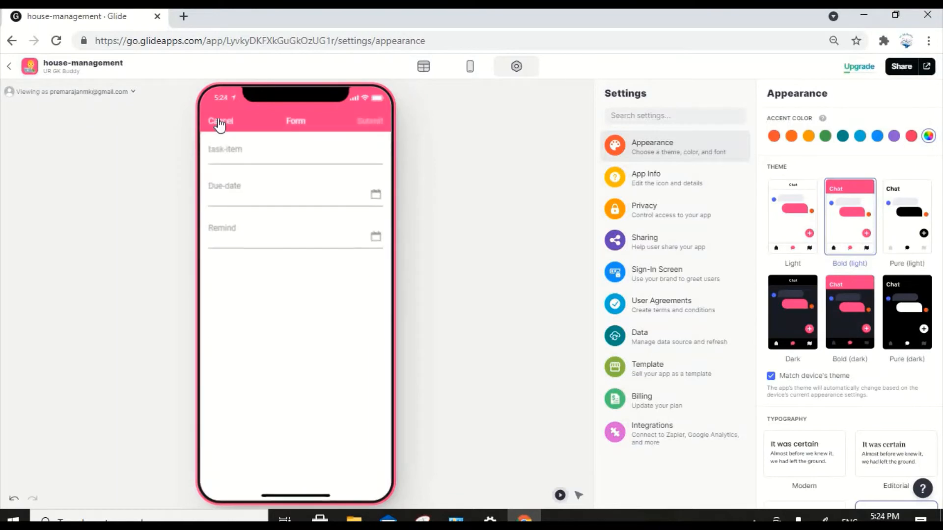
click(232, 161)
text(Re)
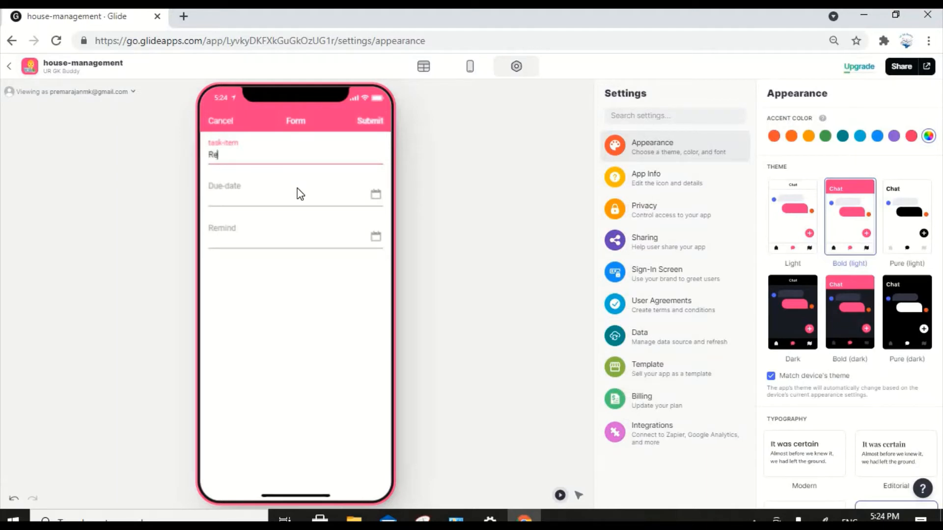
text(newal of car insurance)
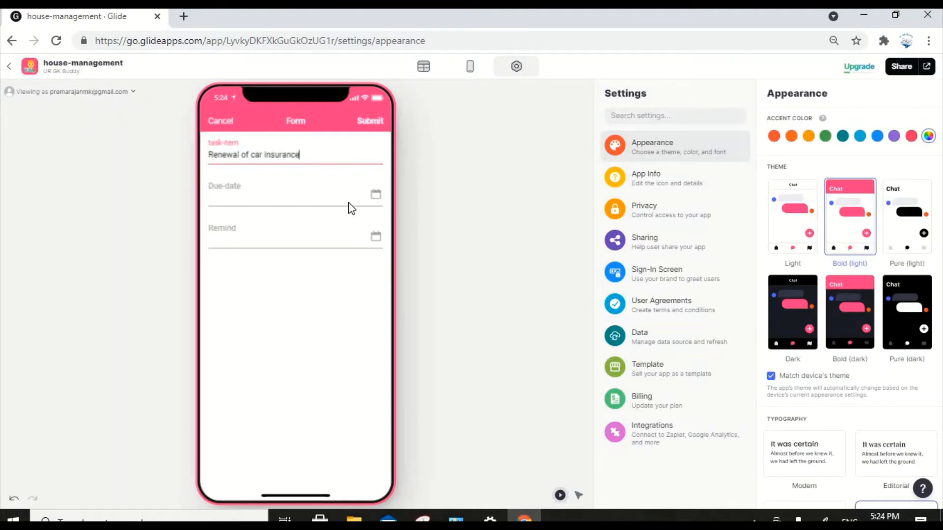
click(376, 196)
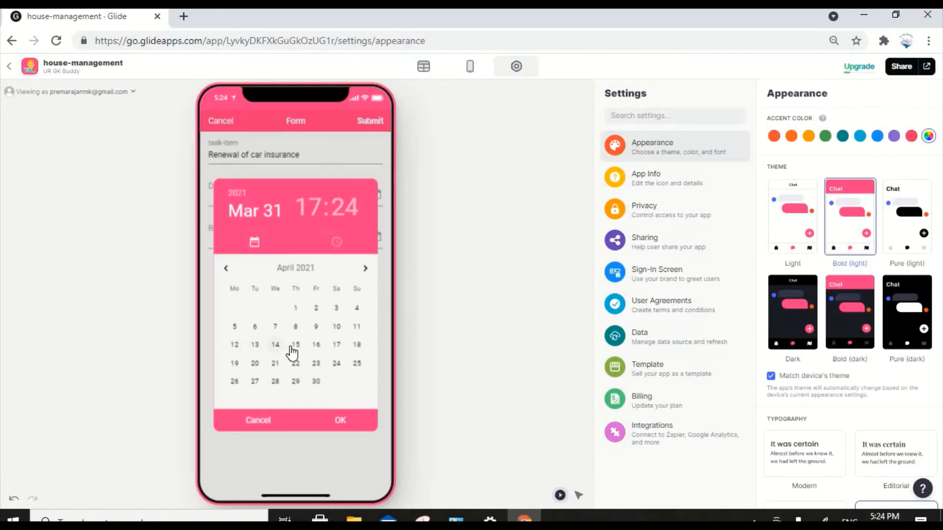
click(295, 345)
click(340, 425)
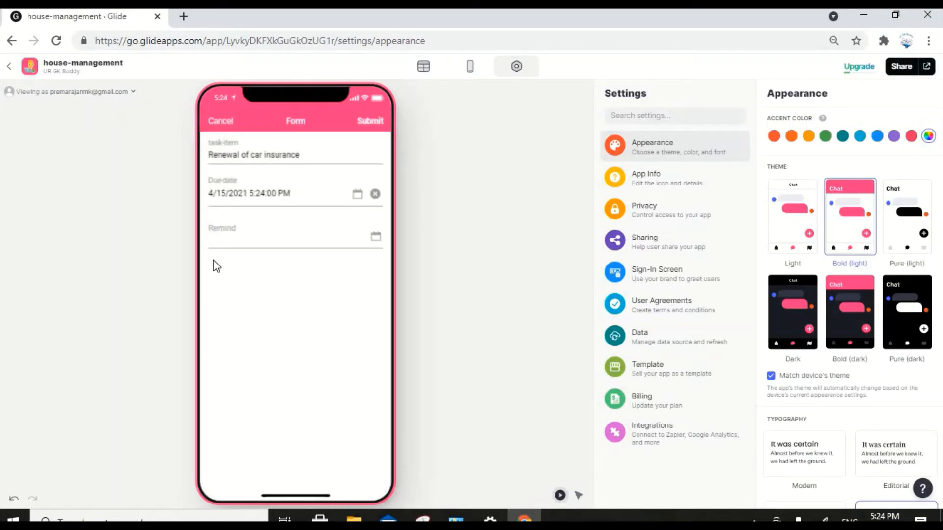
Set the new task's reminder to April 10, 2021 at 17:24 and submit the form.
click(375, 241)
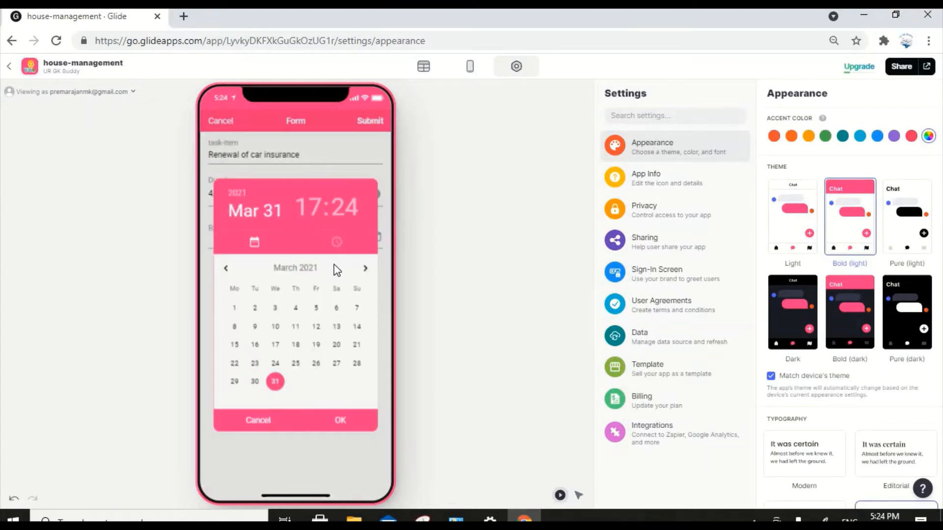
click(365, 268)
click(337, 326)
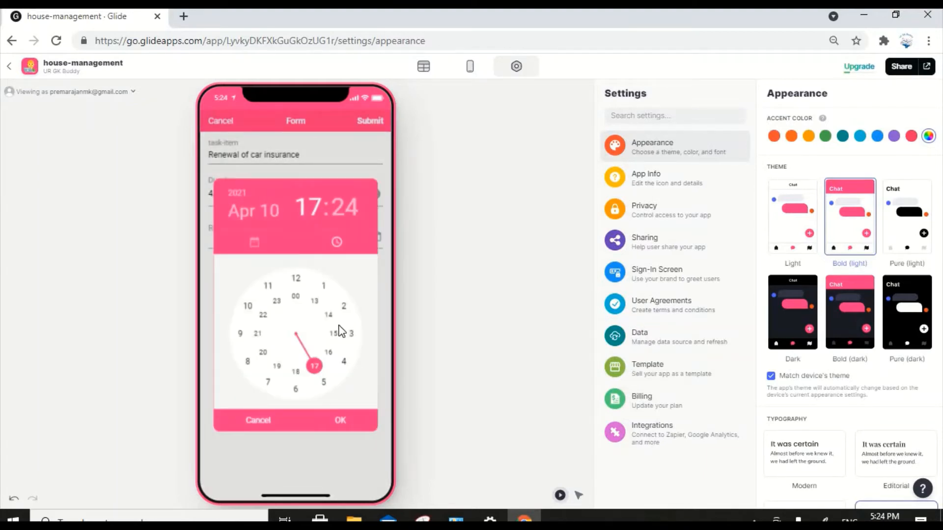
click(341, 420)
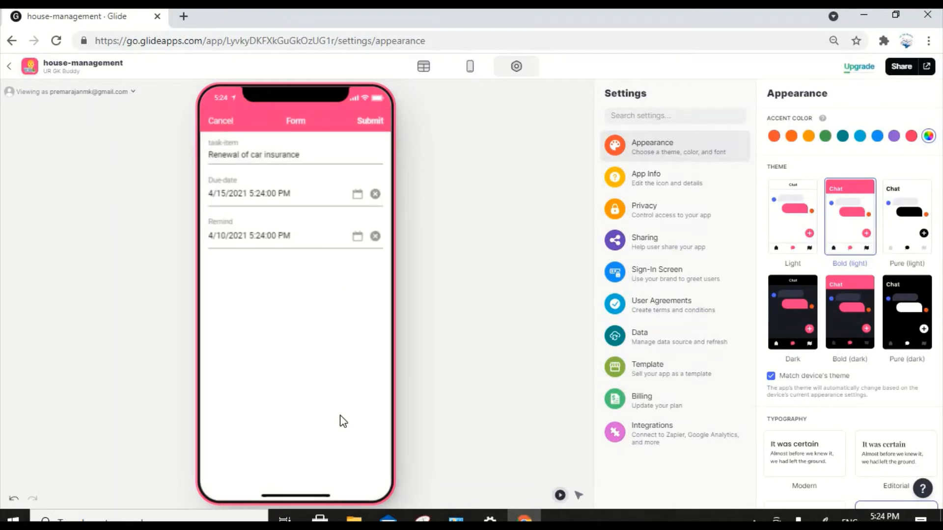
click(373, 123)
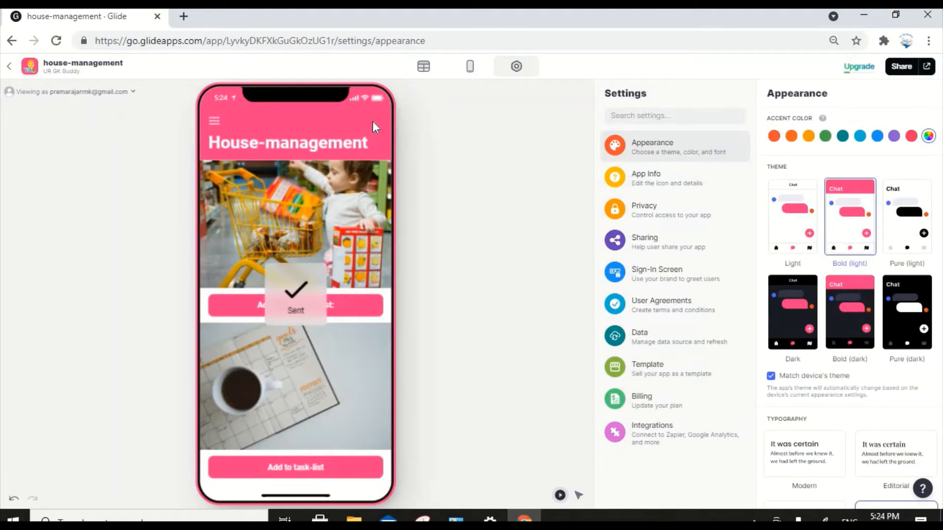
Delete the "Renewal of car insurance" task from the Edit Tasks page in the preview and go back.
click(213, 123)
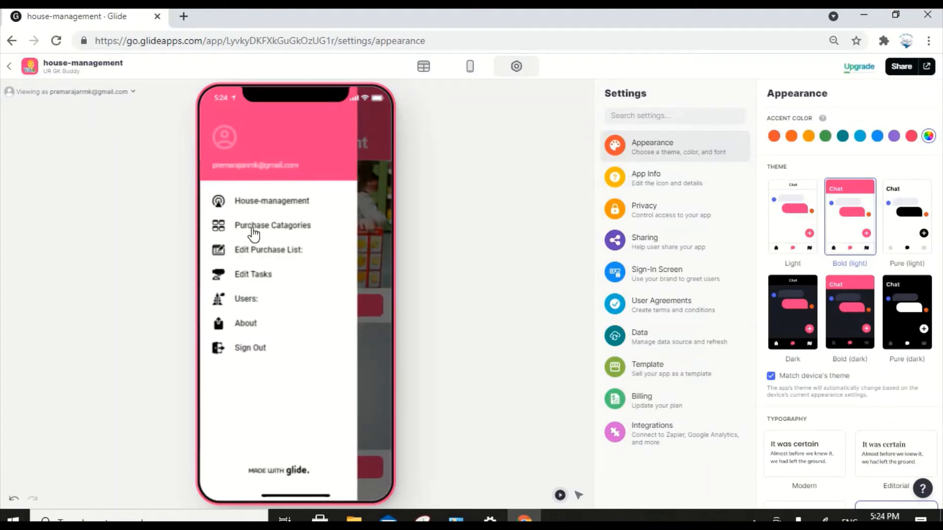
click(256, 278)
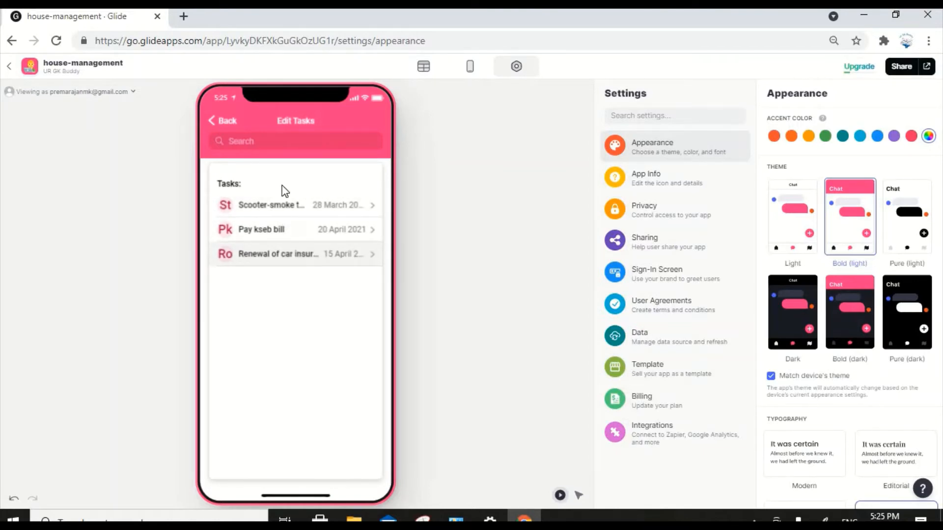
click(224, 121)
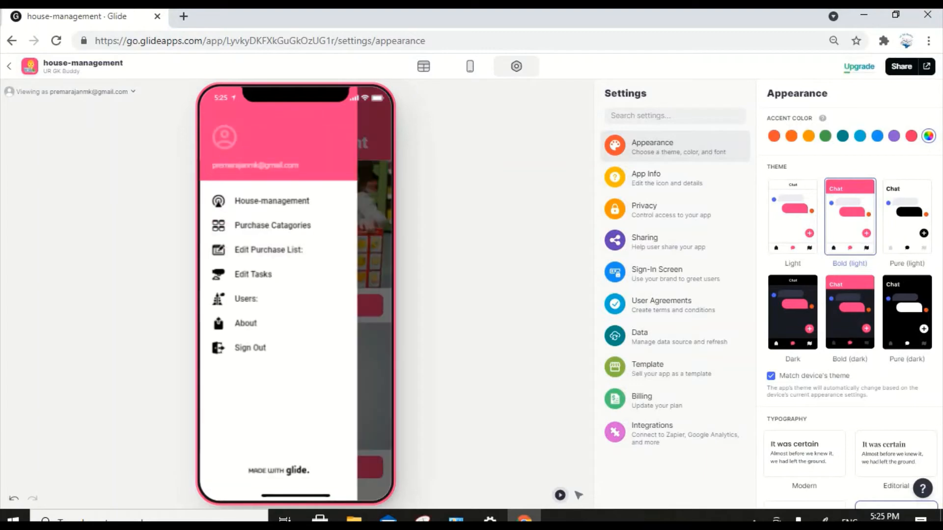
click(264, 279)
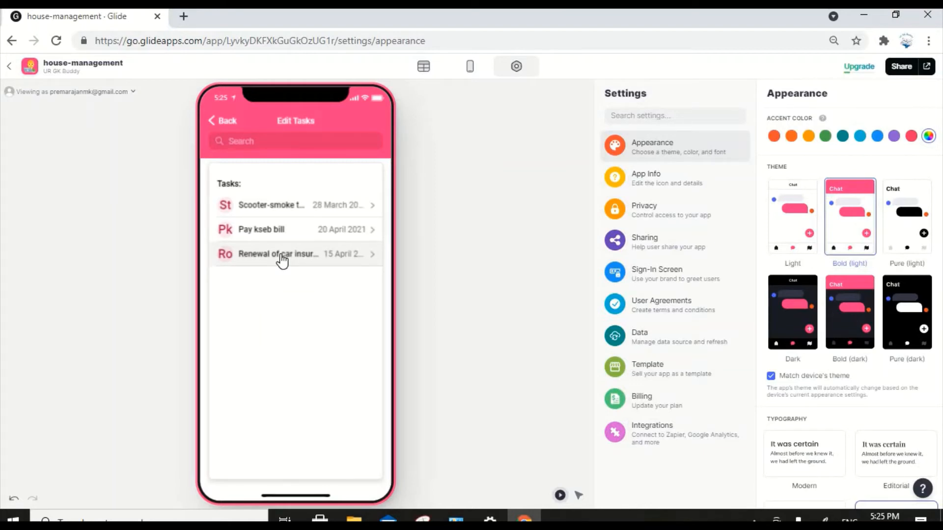
click(282, 260)
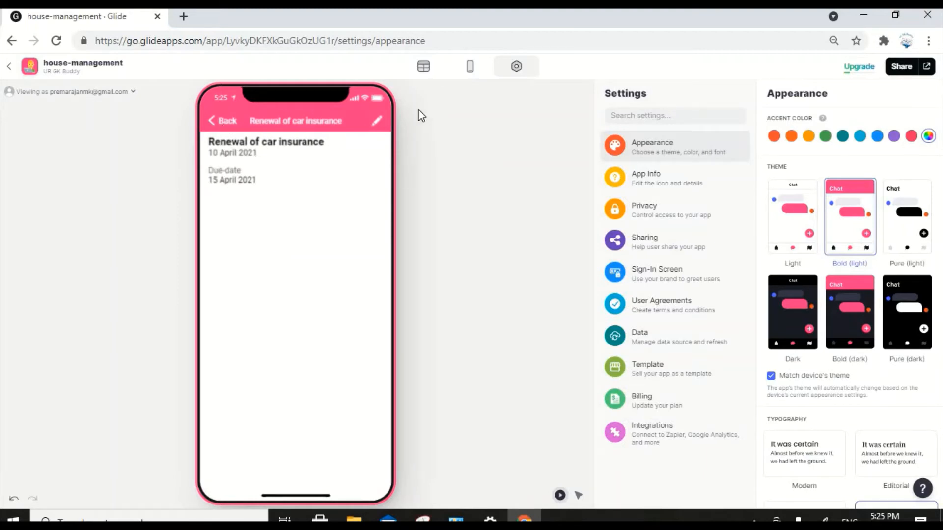
click(377, 123)
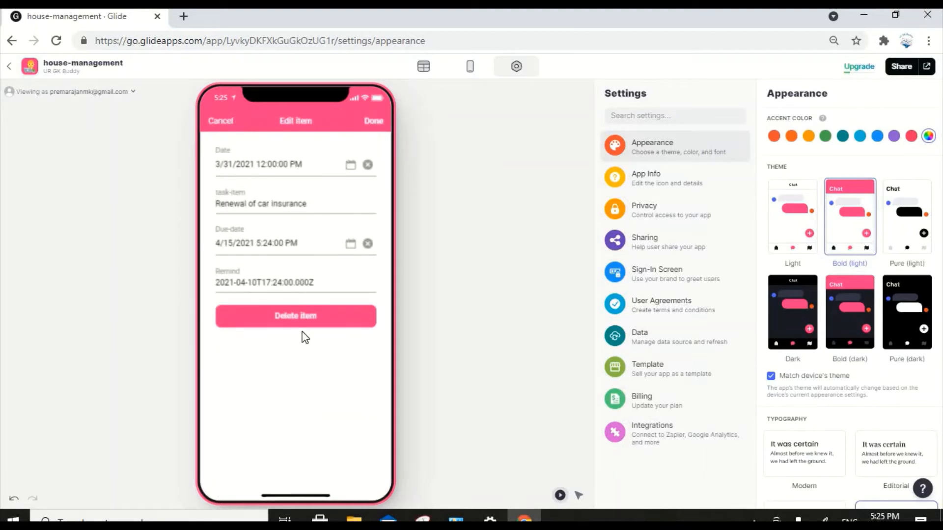
click(319, 316)
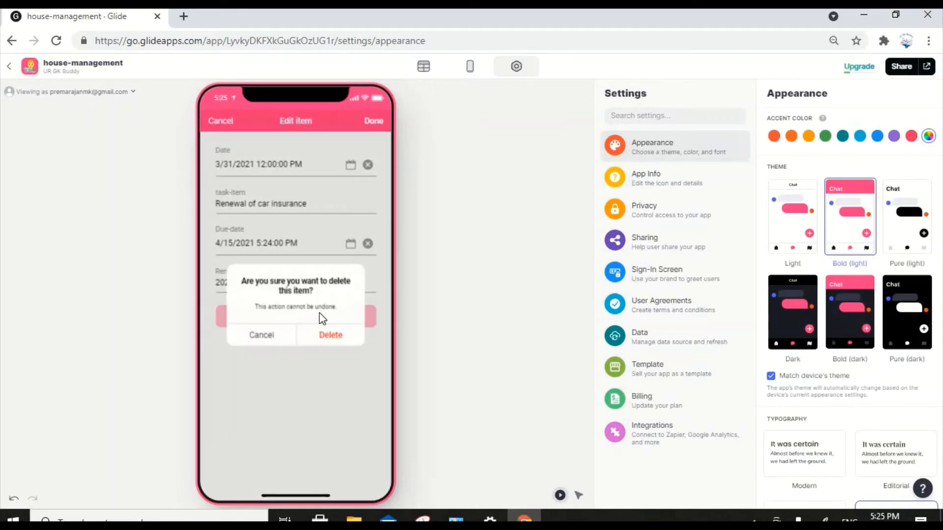
click(332, 337)
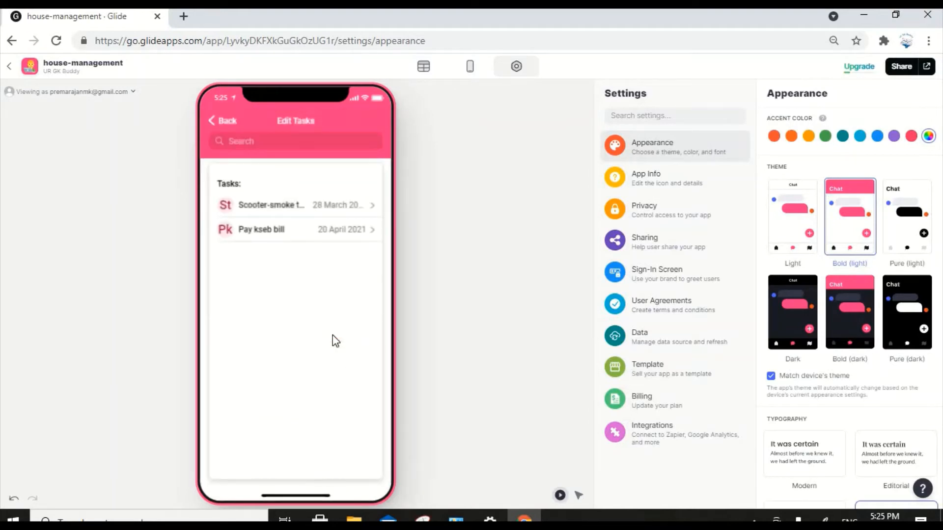
click(212, 125)
Open Google Sheets in a new browser tab and create a blank spreadsheet.
key(ctrl+t)
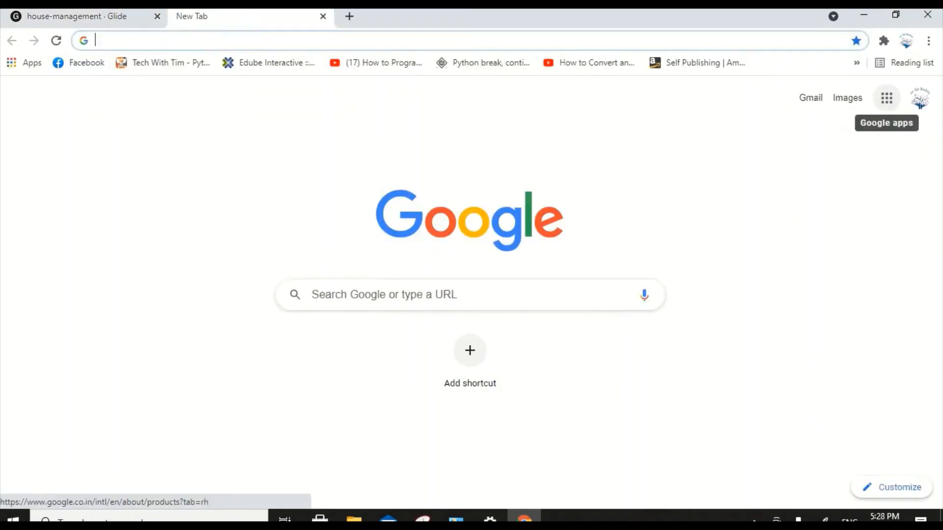
click(888, 104)
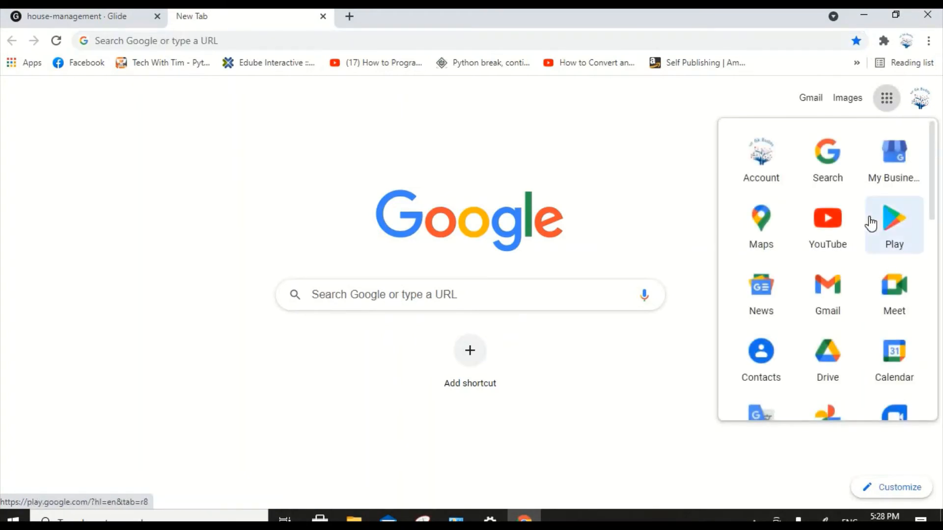
drag(937, 187, 935, 280)
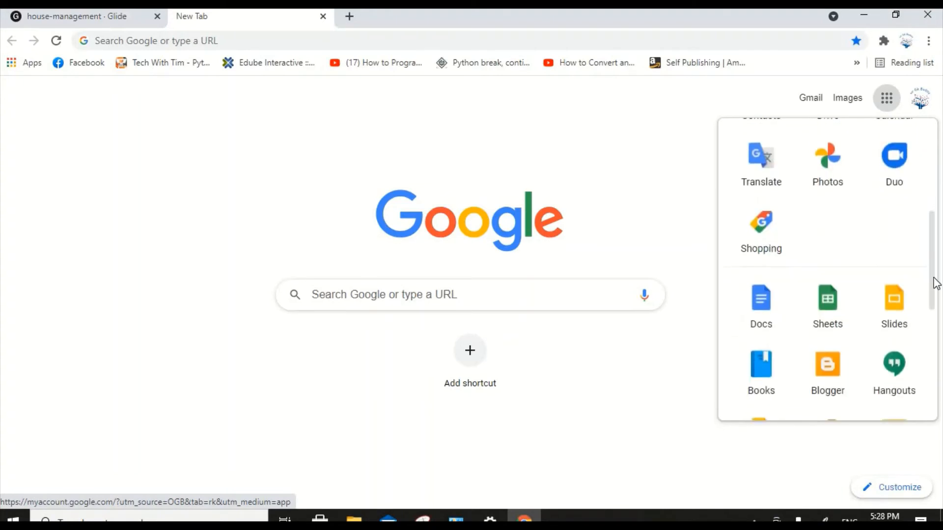
click(829, 319)
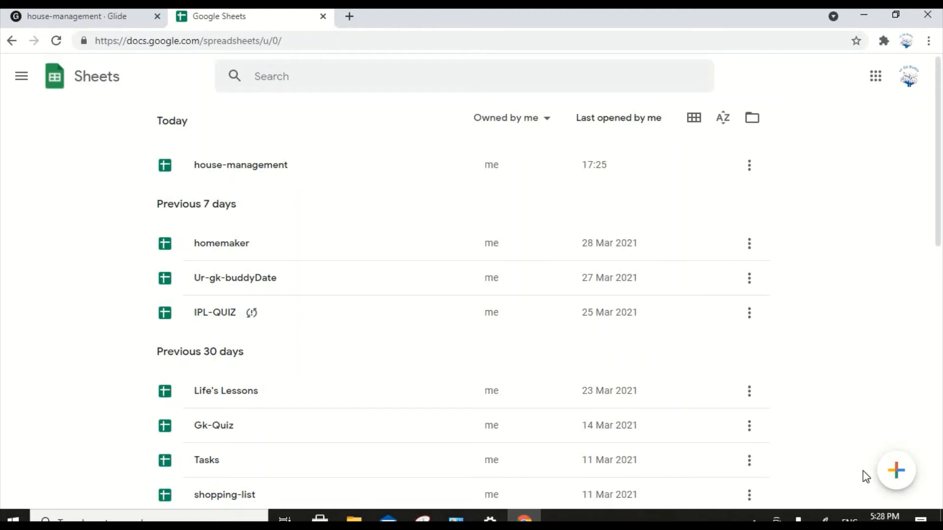
click(897, 476)
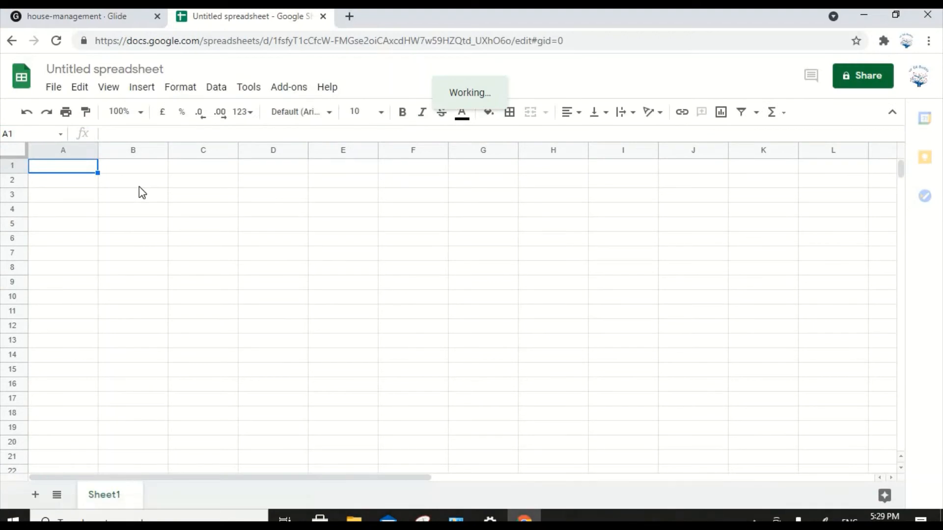
Name the spreadsheet "House-management-1".
click(165, 70)
key(BackSpace)
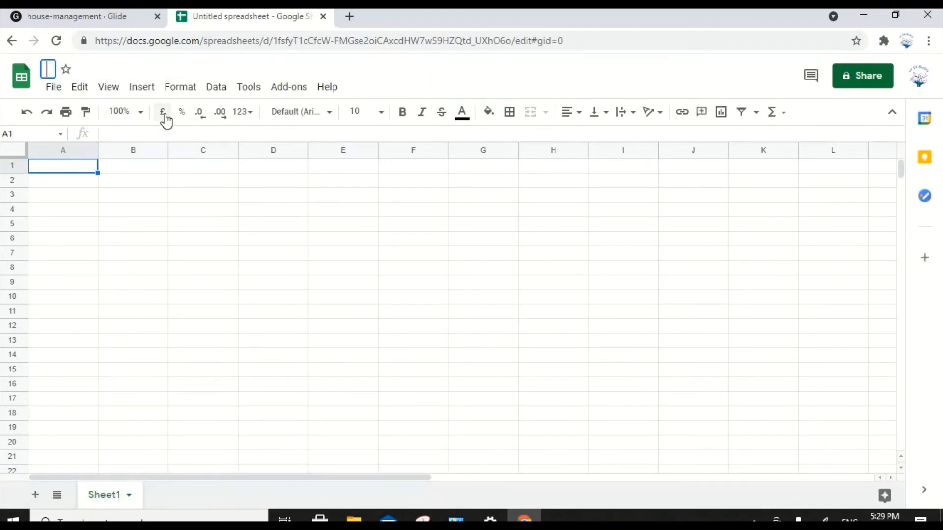
text(House)
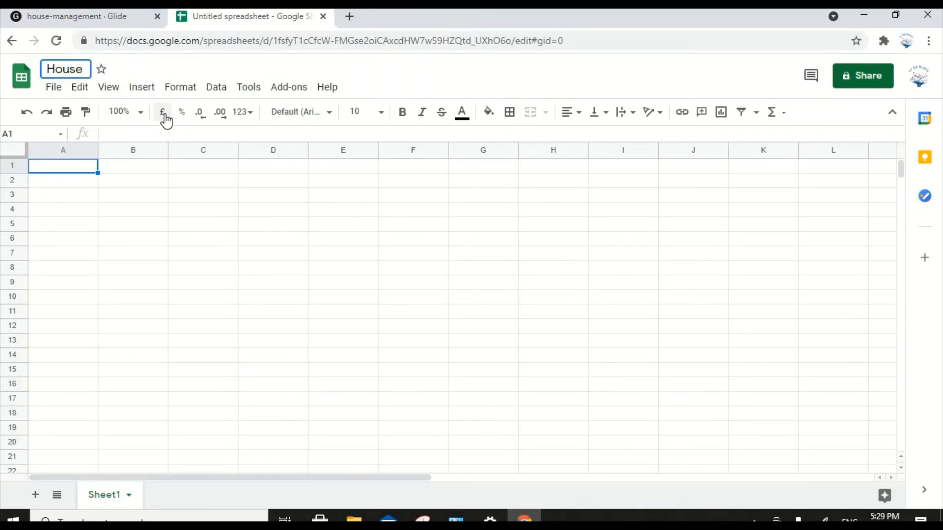
text(-mana)
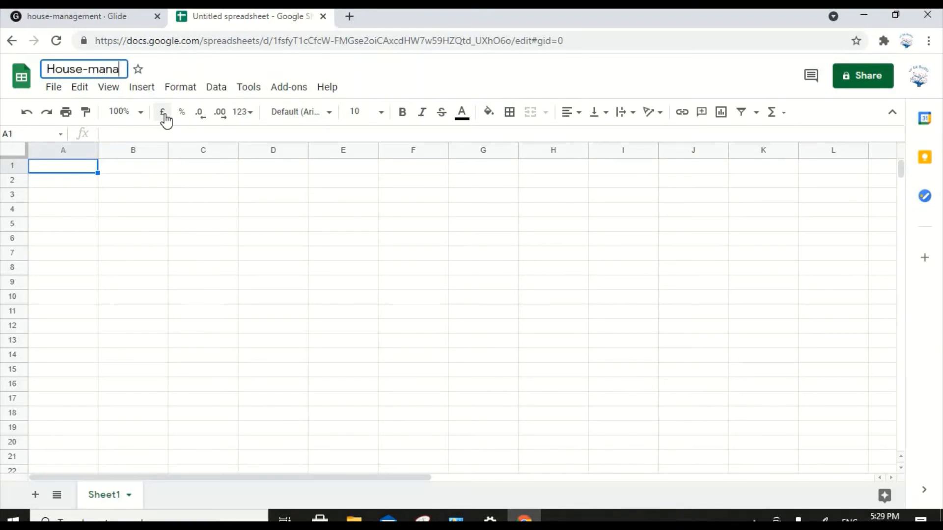
text(gemen)
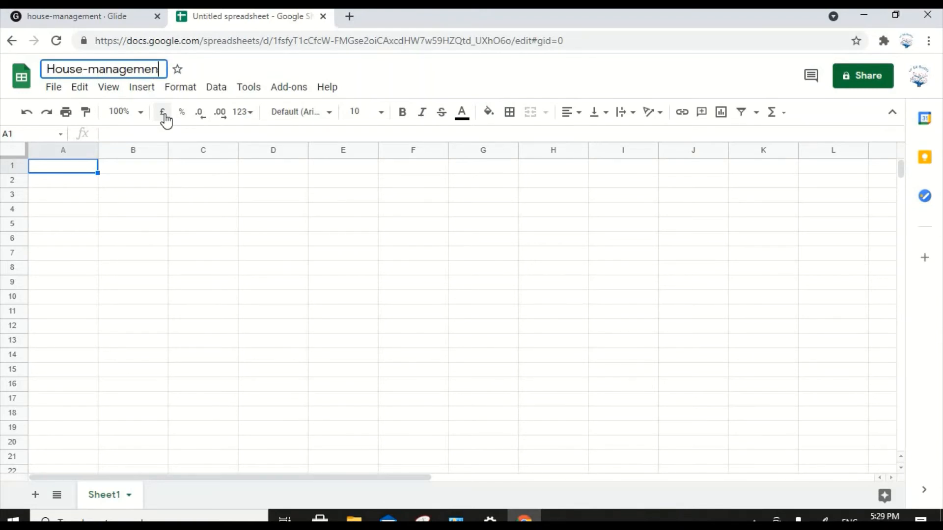
text(t-1)
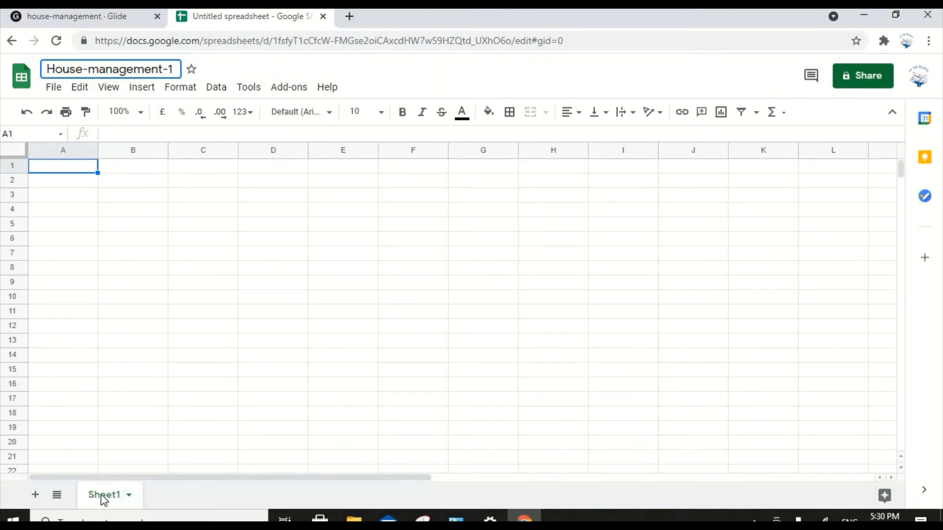
Rename Sheet1 as "usersName".
double_click(131, 499)
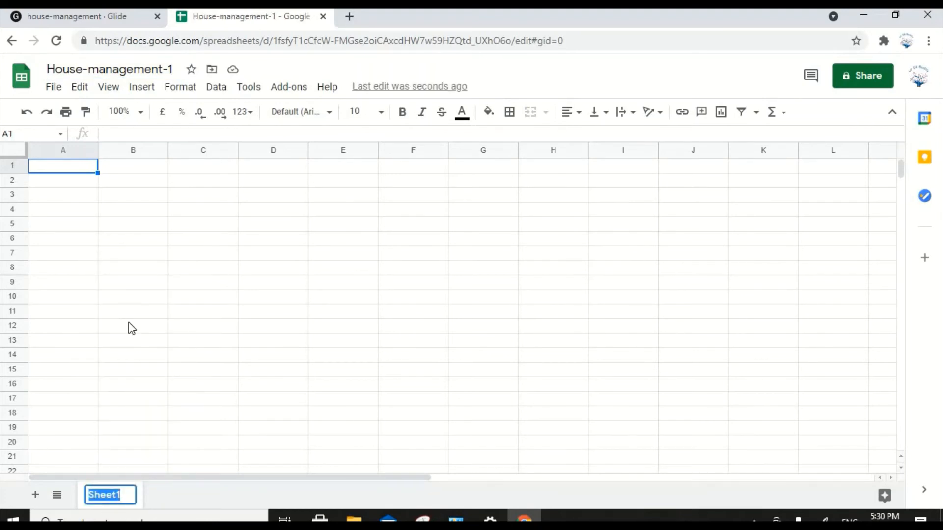
text(users)
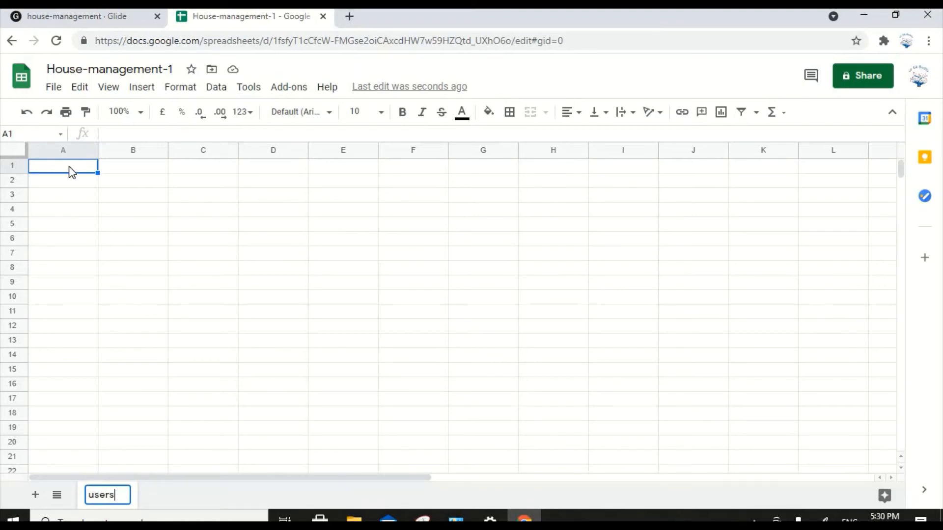
text(Nam)
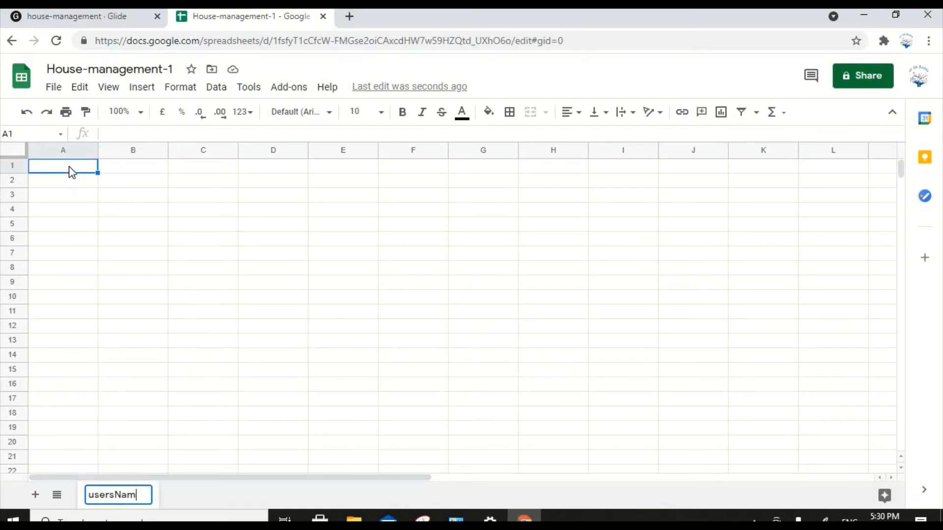
text(e)
key(Return)
Enter the column headers Name, Email, Date and Image in cells A1 to D1 of the usersName sheet.
text(Name)
key(Tab)
text(Emai)
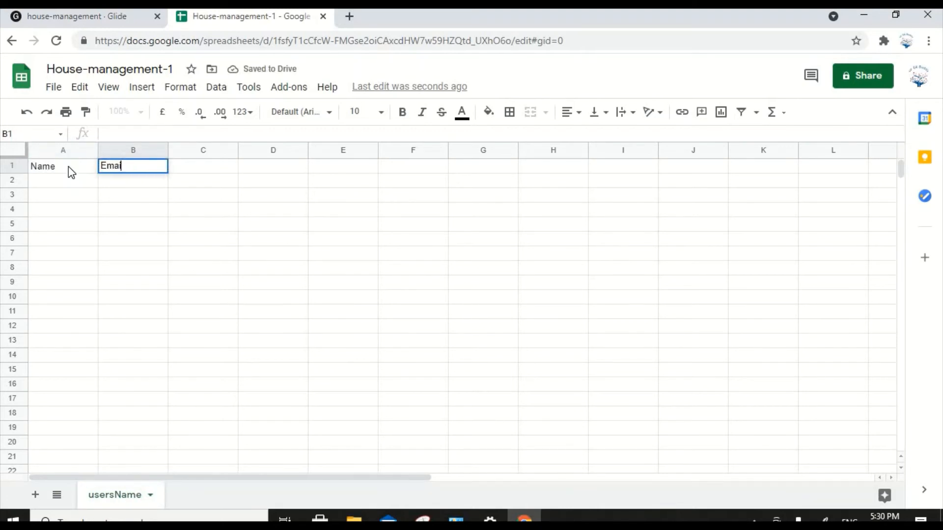
text(l)
key(Tab)
text(Date)
key(Tab)
text(Image)
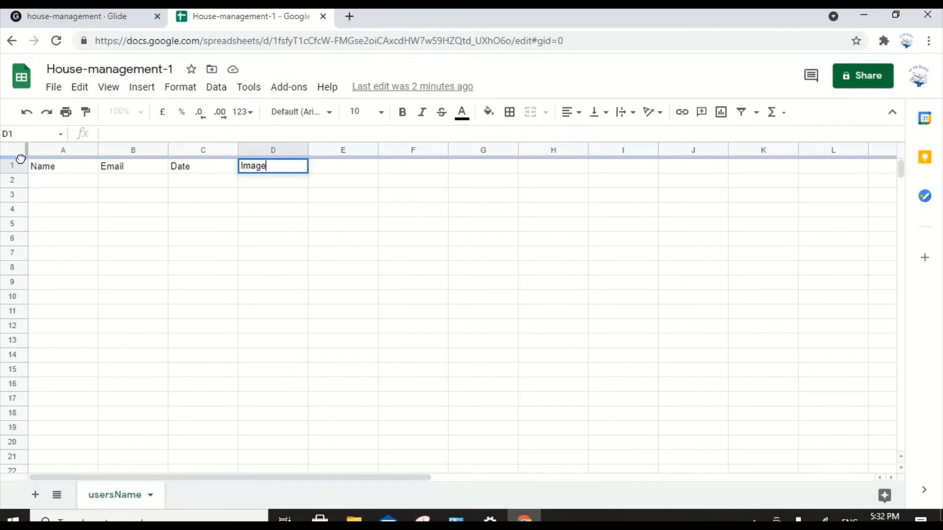
Freeze the header row and make its text bold.
drag(19, 157, 20, 170)
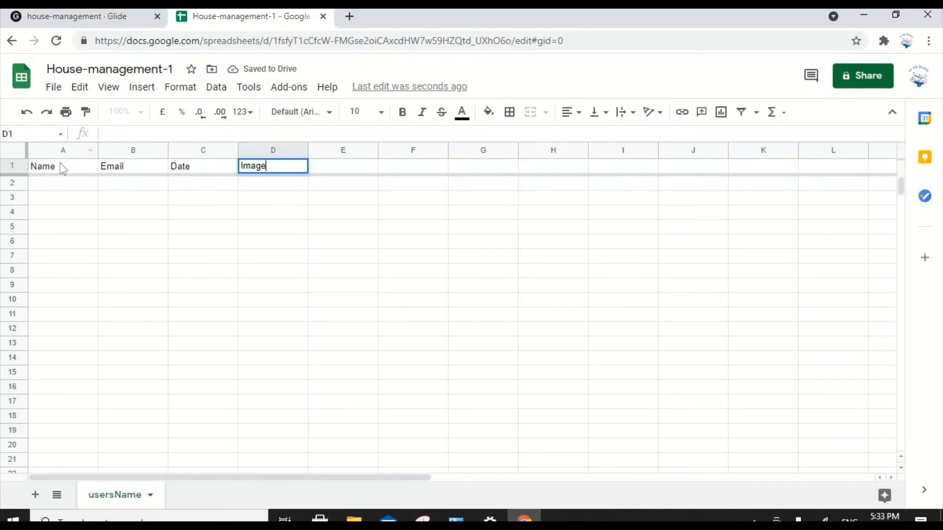
click(7, 167)
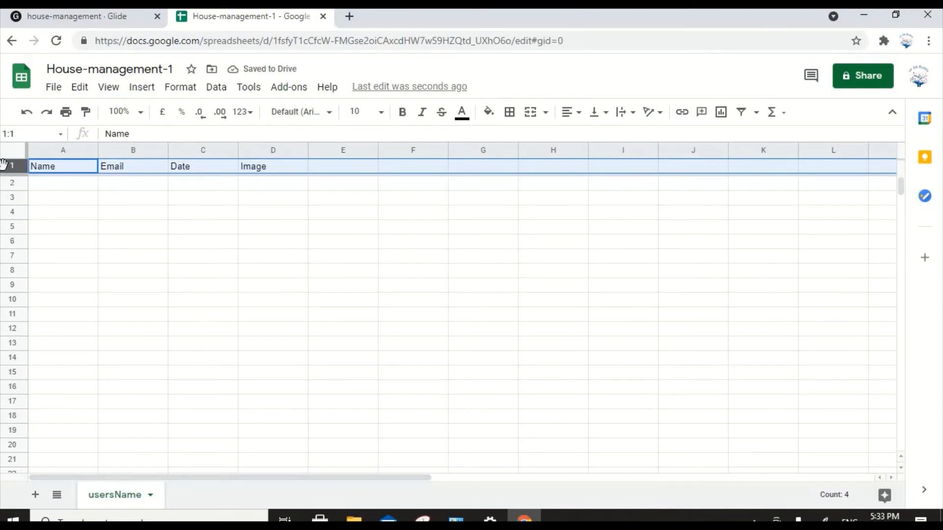
key(ctrl+b)
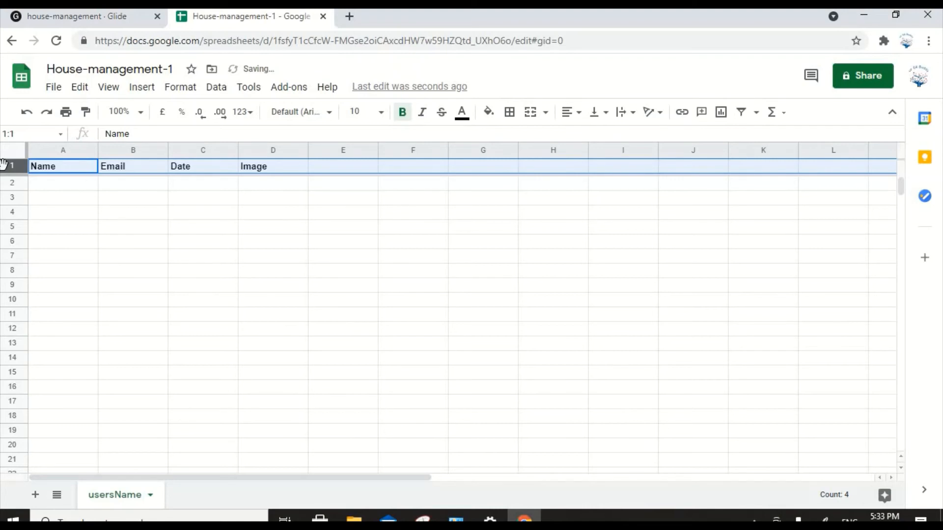
Enter the first user's name in cell A2 under the Name header.
click(63, 213)
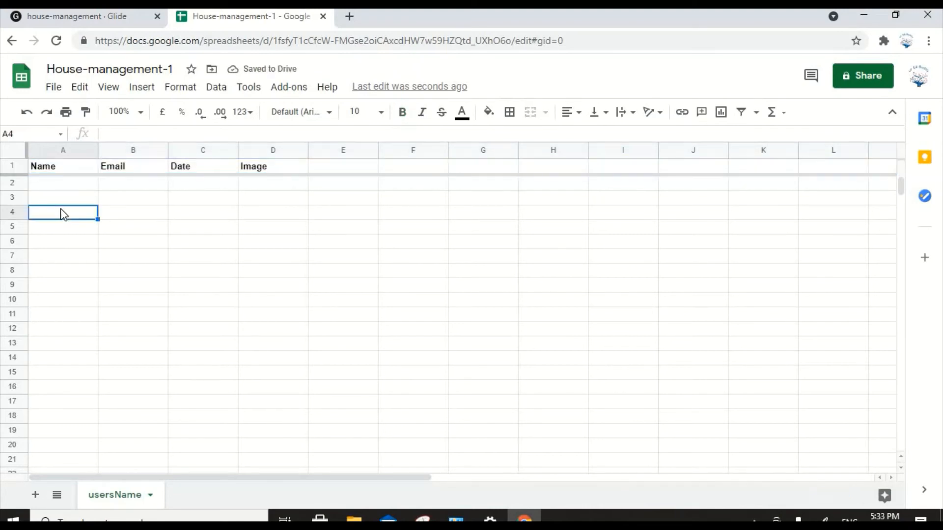
key(Up)
key(Up)
text(P)
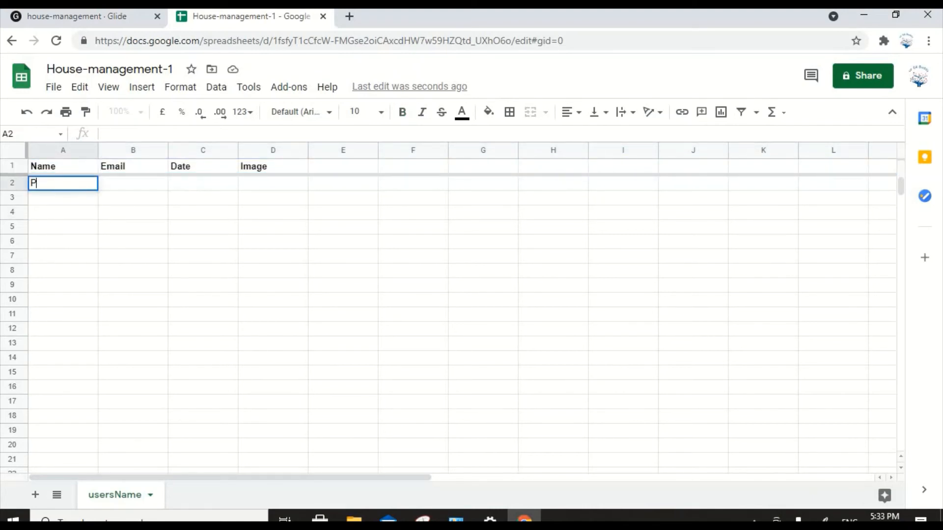
text(reraj)
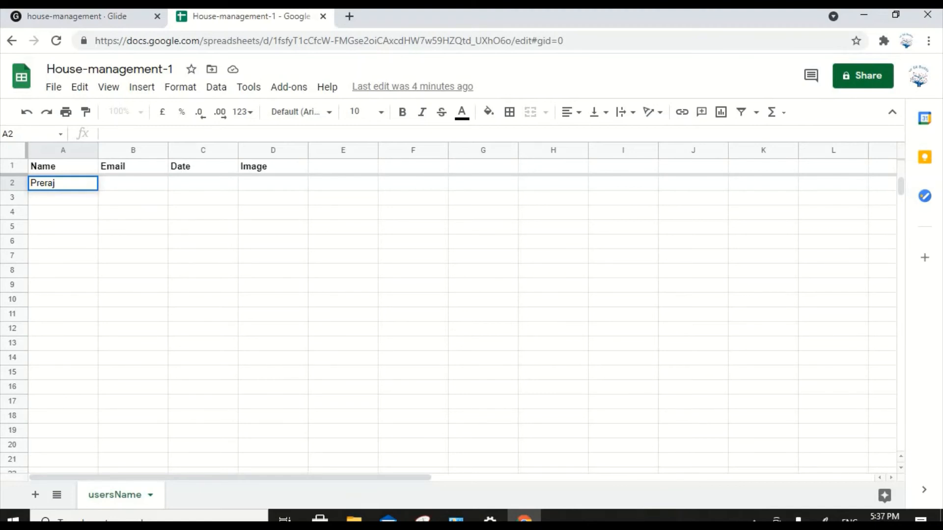
Add a second sheet to the spreadsheet and rename it "catagorC".
click(37, 495)
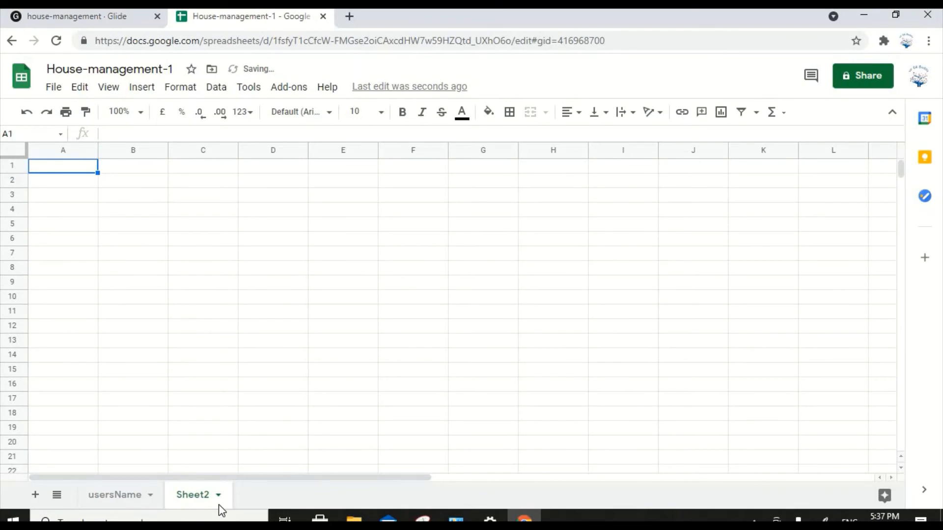
click(219, 496)
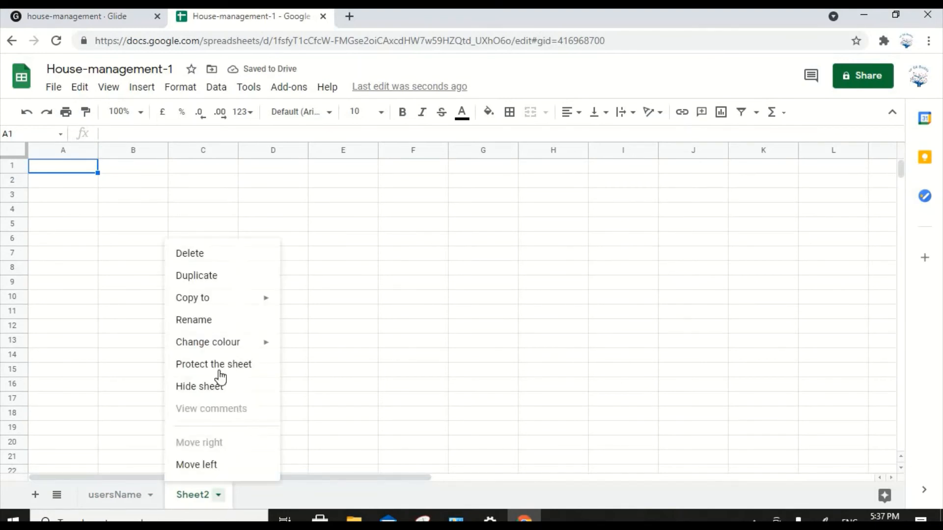
click(214, 325)
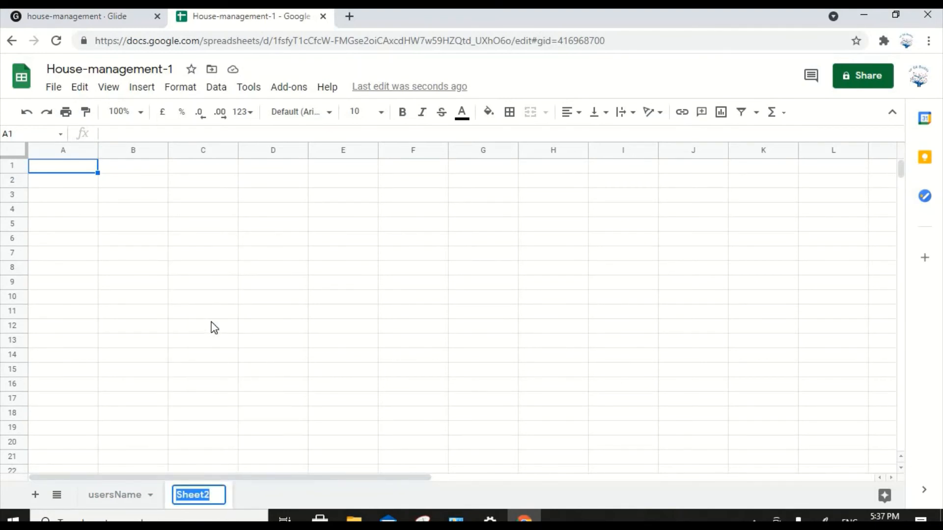
text(catagor)
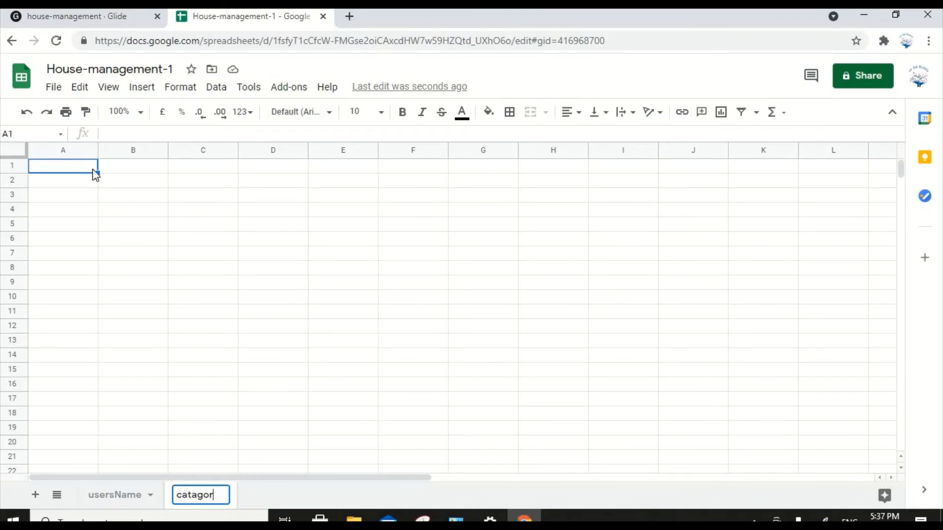
text(Ca)
key(Return)
Enter the column headers Class and Class-icons in cells A1 and B1 of the new sheet.
text(Class)
key(Tab)
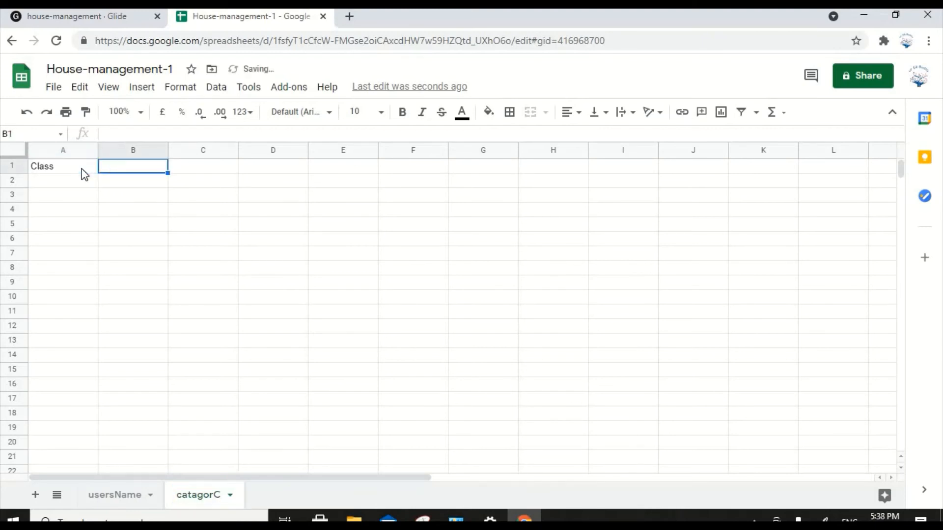
text(Class-icons)
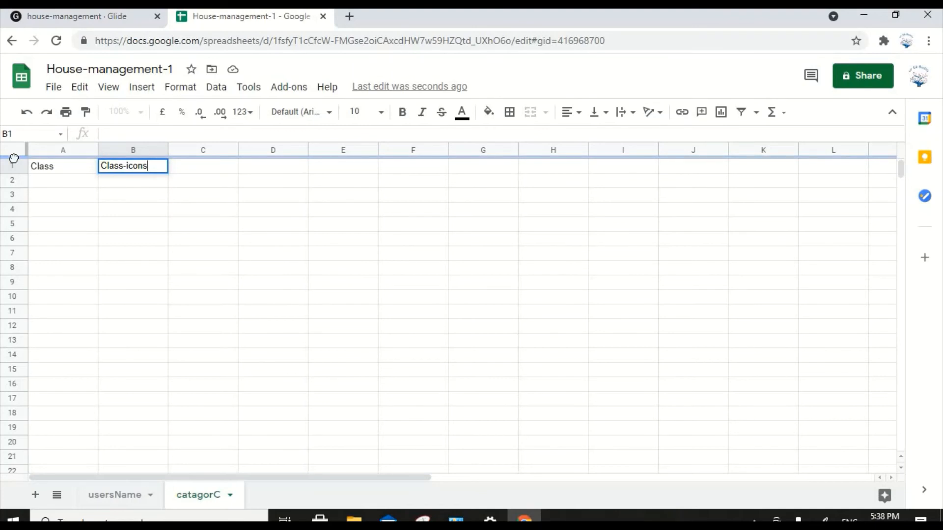
Freeze the header row with Class and Class-icons and make its text bold.
drag(14, 158, 15, 171)
click(12, 166)
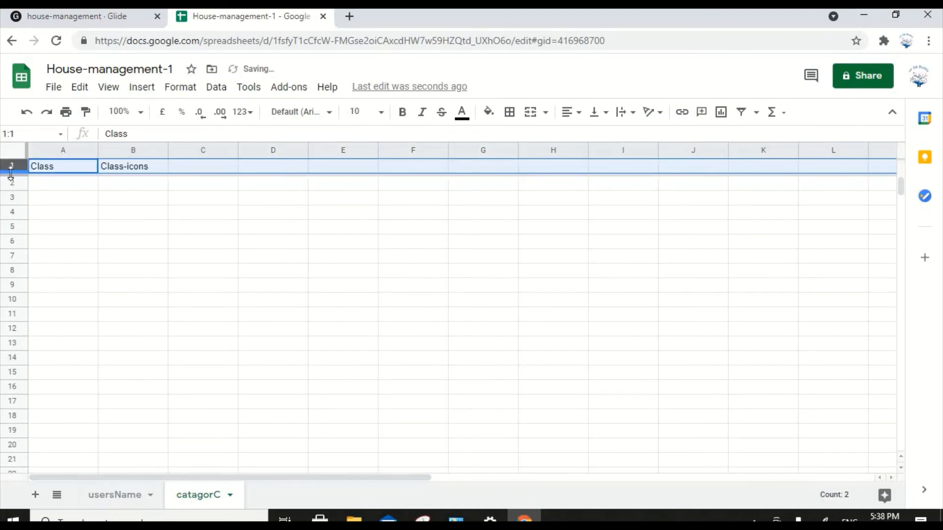
key(ctrl+b)
click(44, 301)
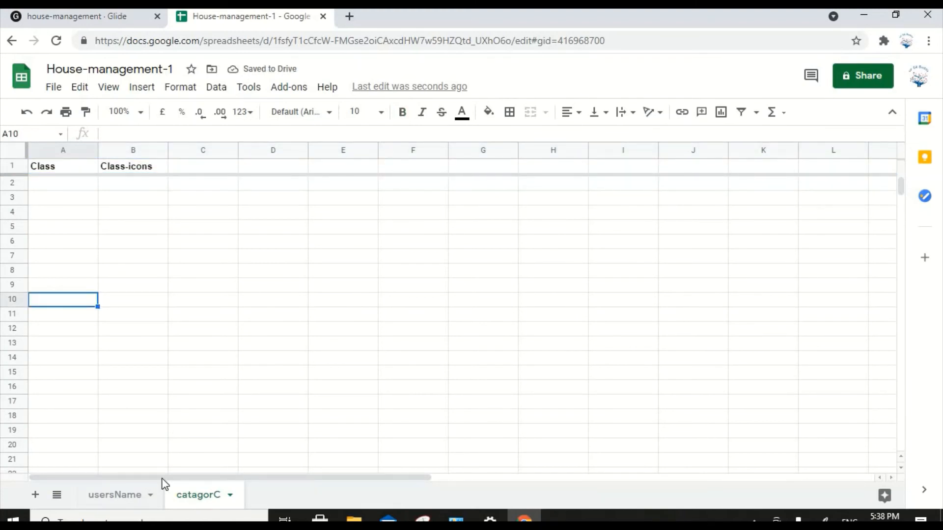
Correct the name of the catagorC sheet to "catagory".
click(231, 496)
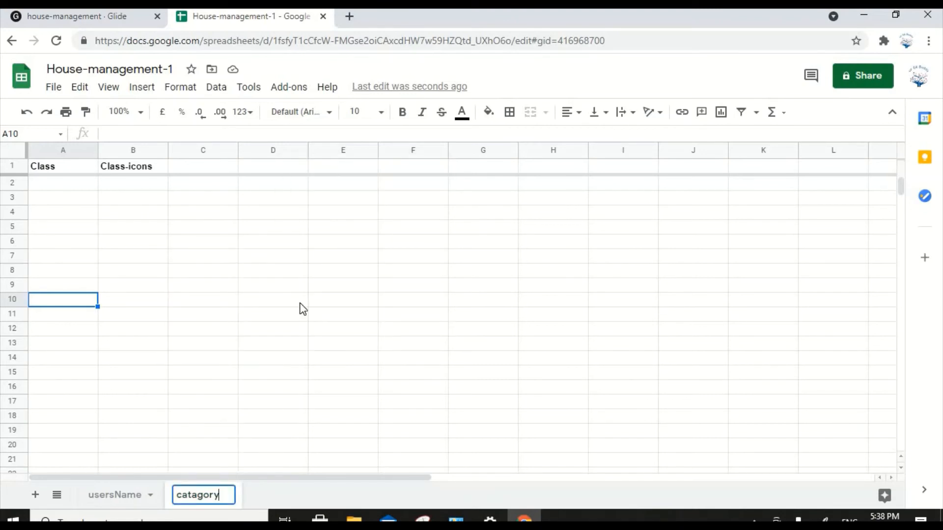
click(301, 304)
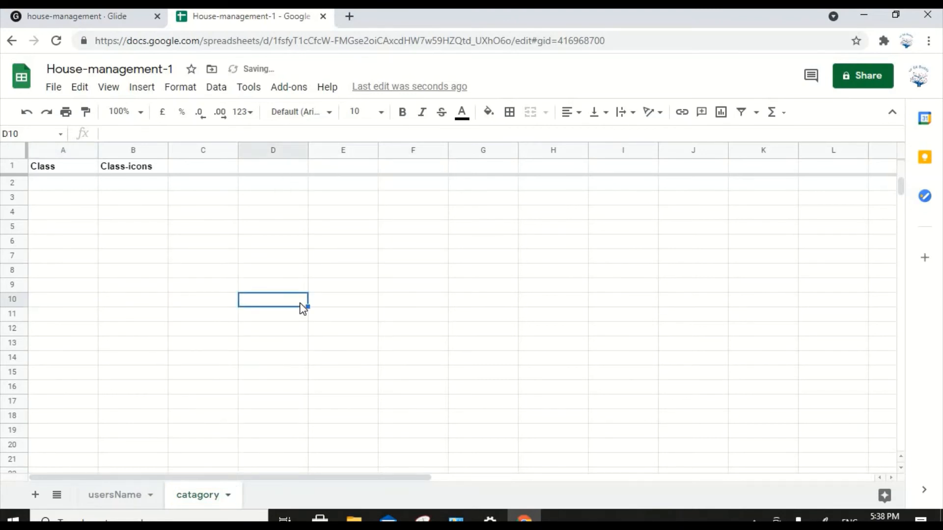
List the classes Grocery, Medicines, Sty and Others in cells A2 to A5 under the Class header.
click(78, 185)
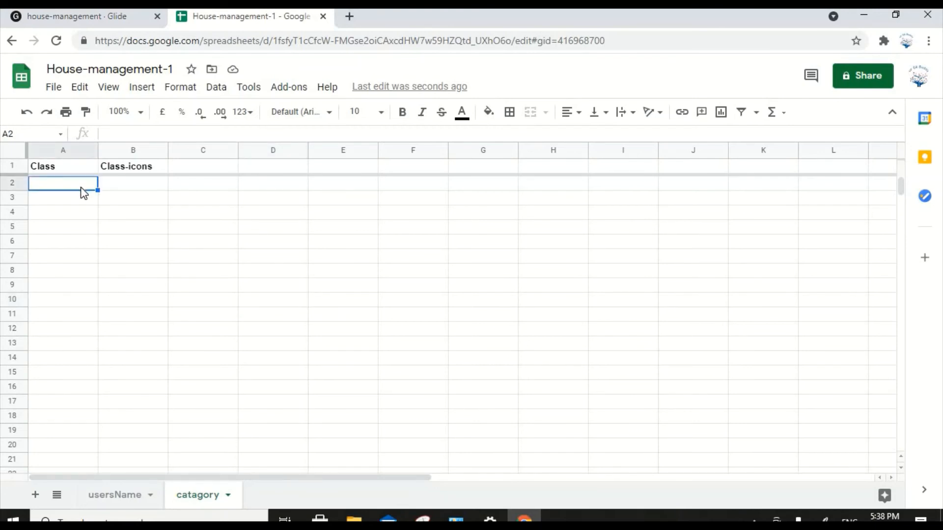
text(Grocer)
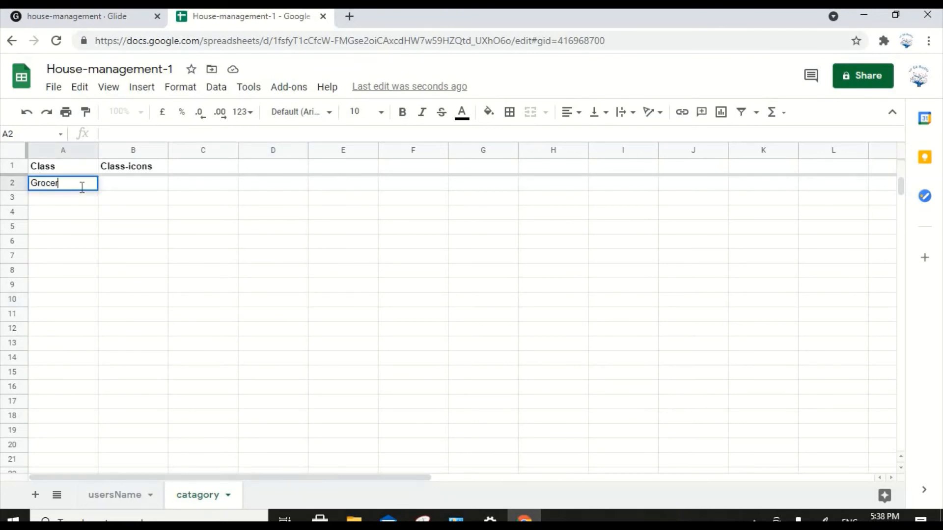
text(y)
key(Return)
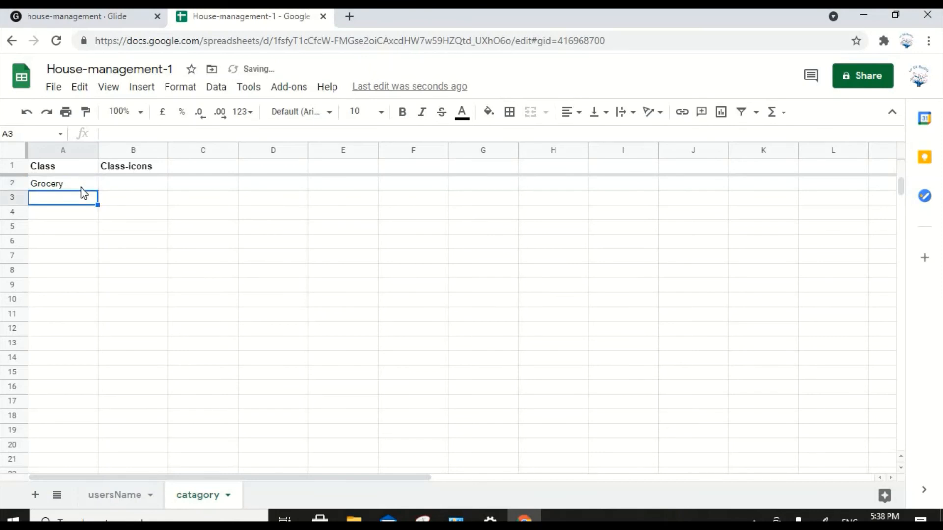
text(M)
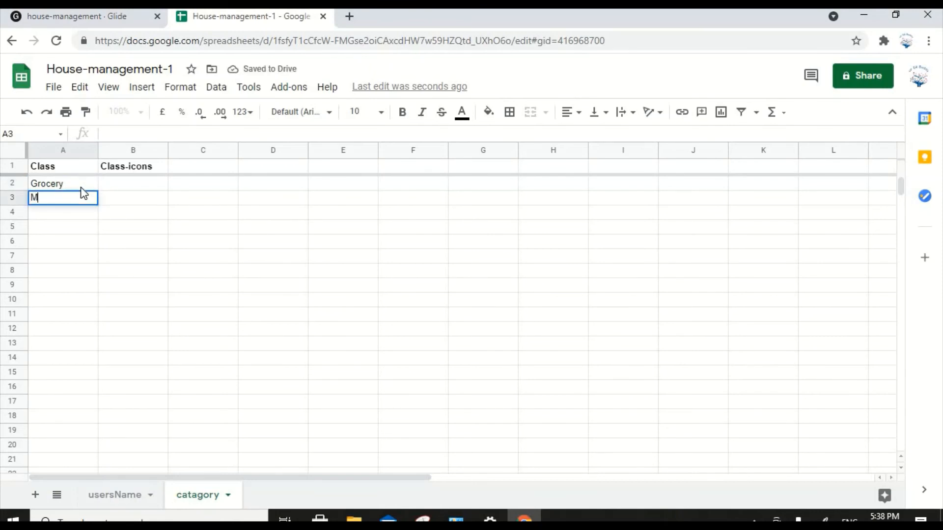
text(edicines)
key(Return)
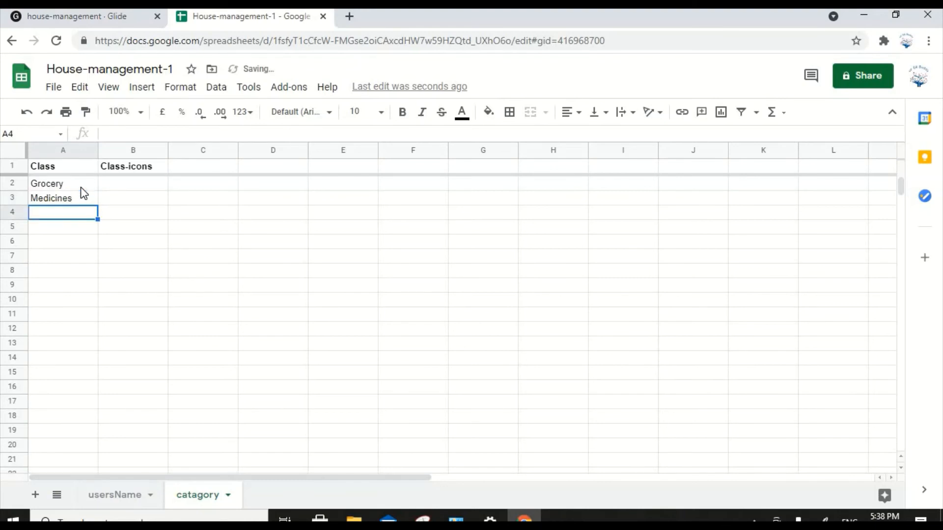
text(Sty)
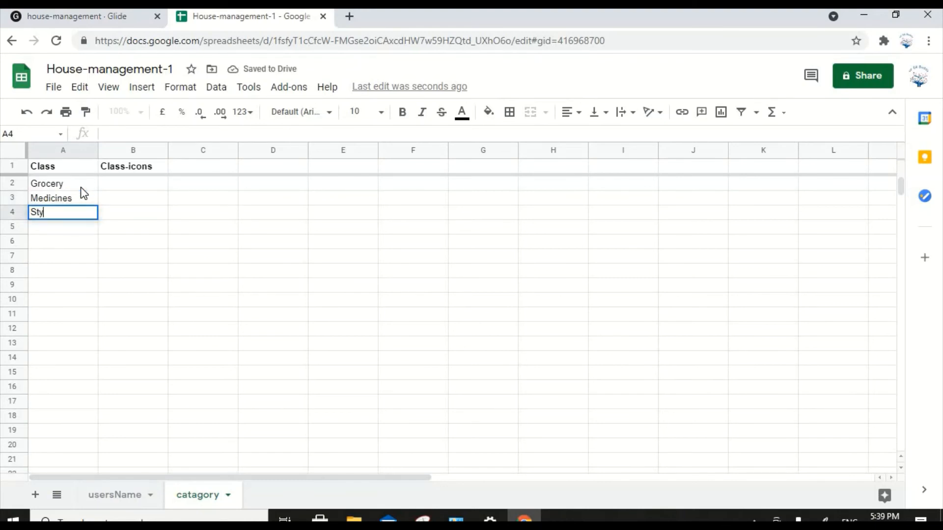
key(Return)
text(O)
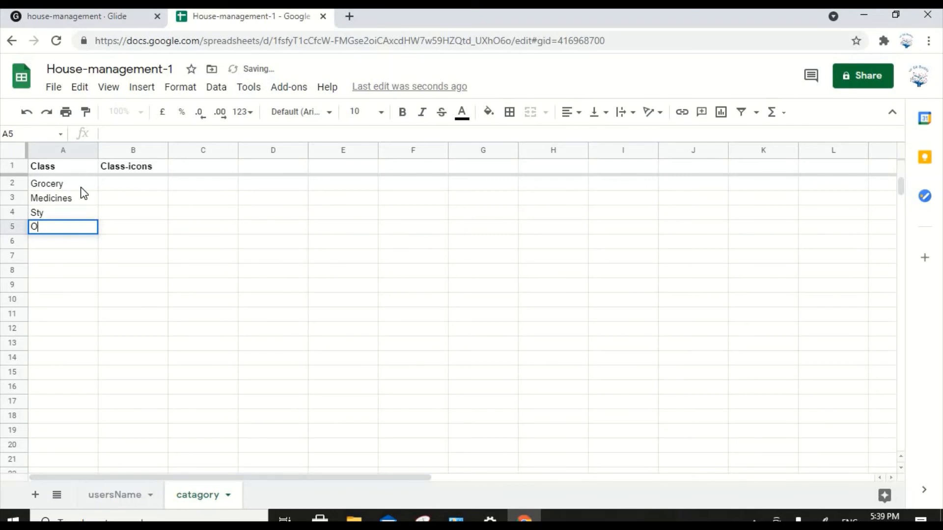
text(thers)
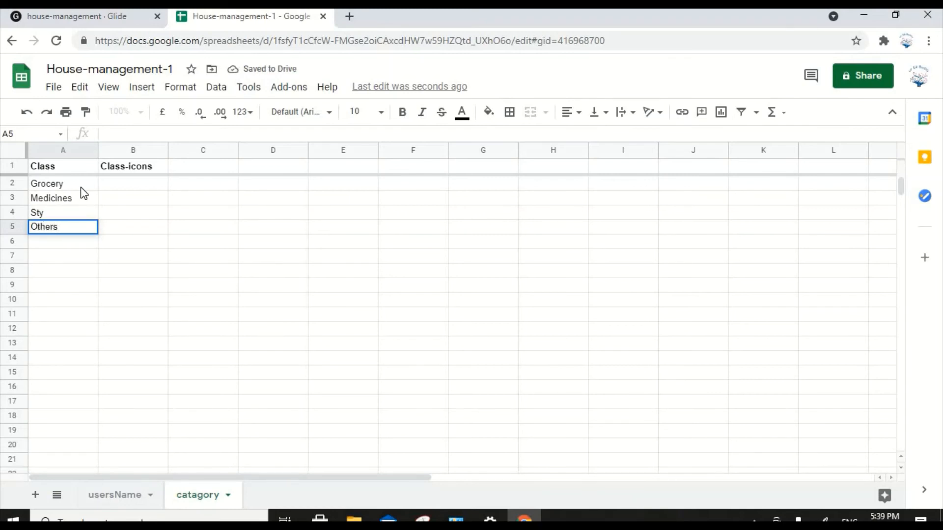
click(133, 344)
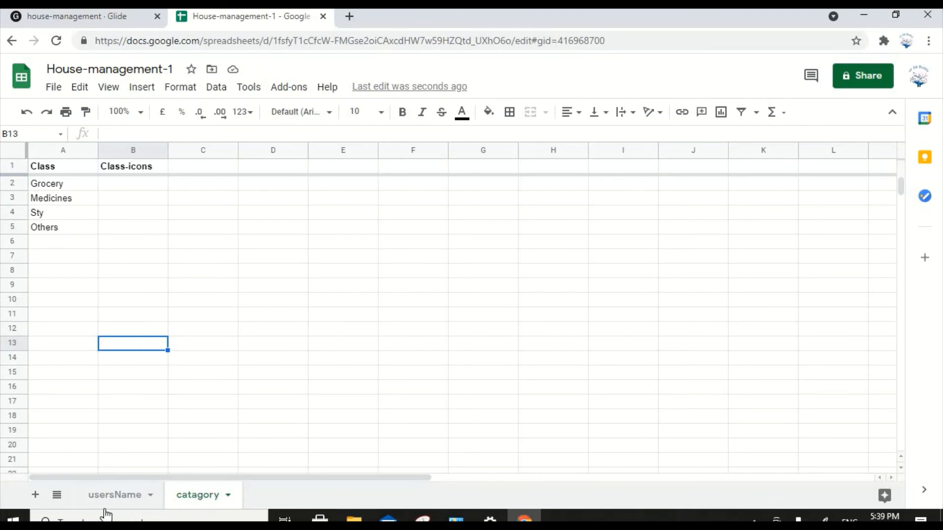
Add a third sheet to the spreadsheet and rename it "Purchase".
click(36, 496)
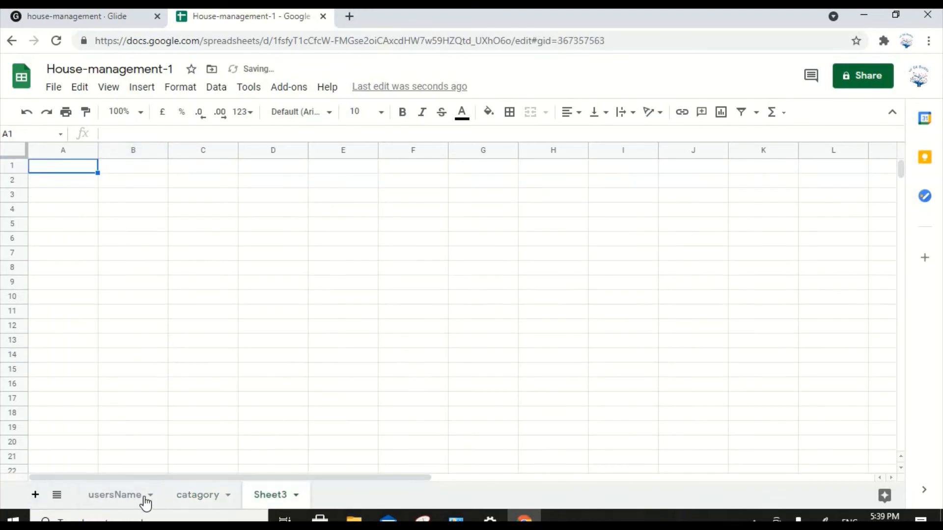
click(297, 496)
click(297, 497)
double_click(294, 500)
text(Purchase)
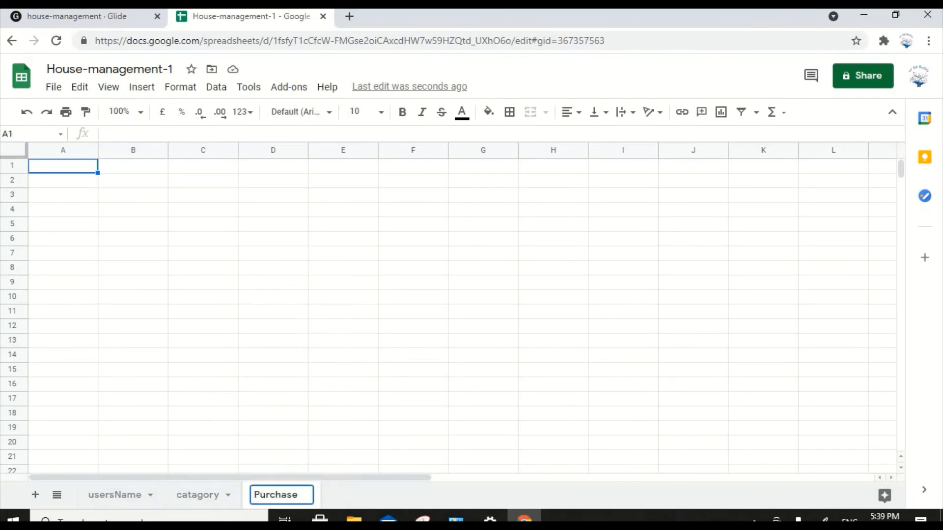
click(77, 174)
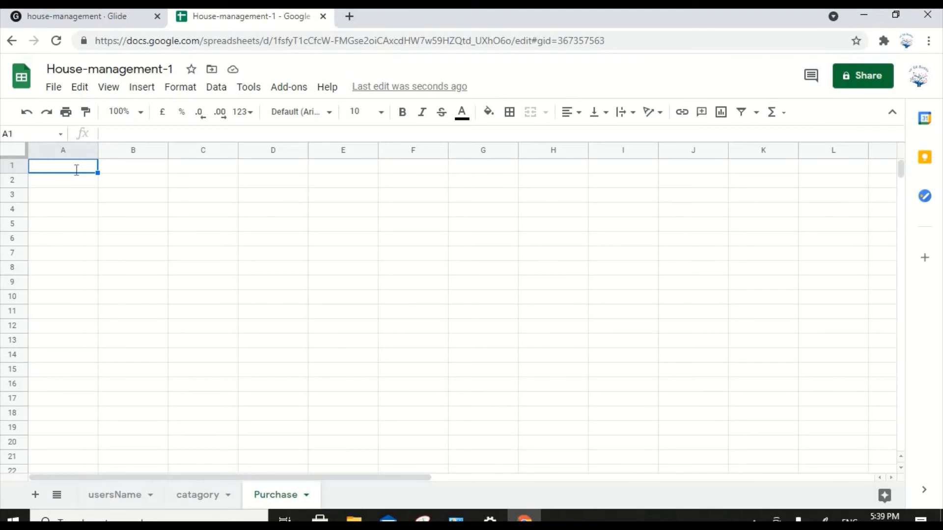
Enter the column headers Date, Itm, Class-item and Name in cells A1 to D1 of the Purchase sheet.
text(Date)
key(Tab)
text(It)
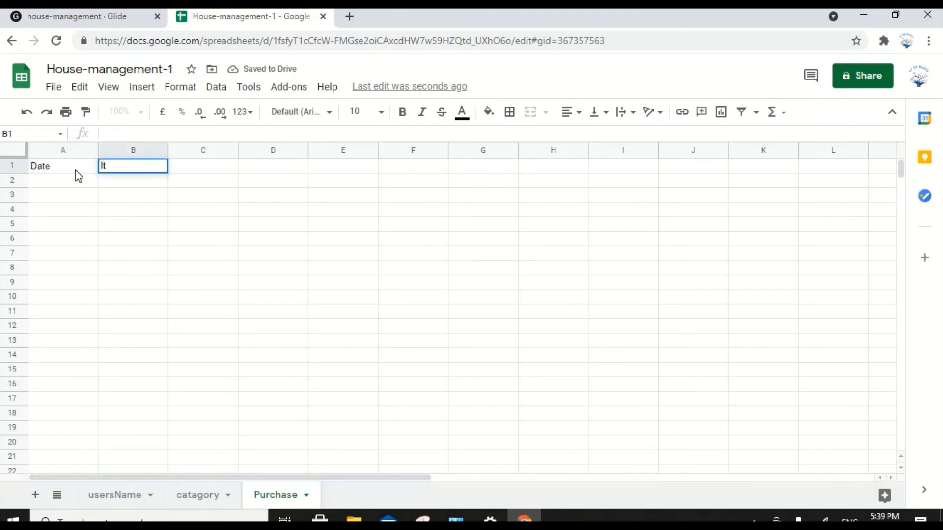
text(m)
key(Tab)
text(Class-item)
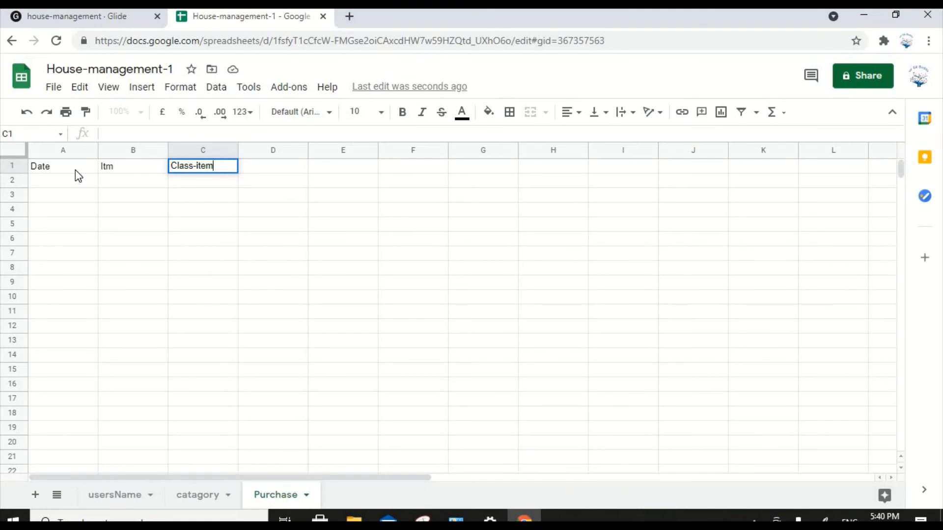
key(Tab)
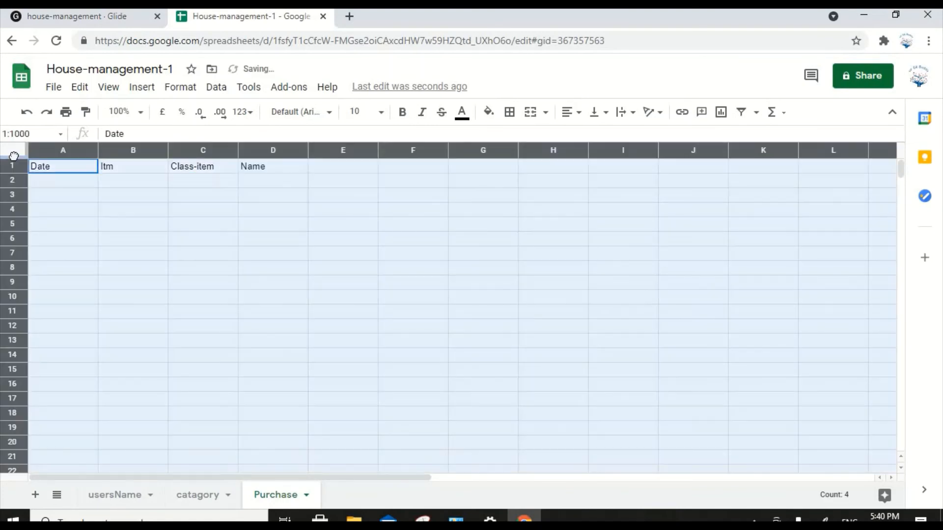
Freeze the first row of the Purchase sheet and make its headers bold.
drag(13, 157, 14, 171)
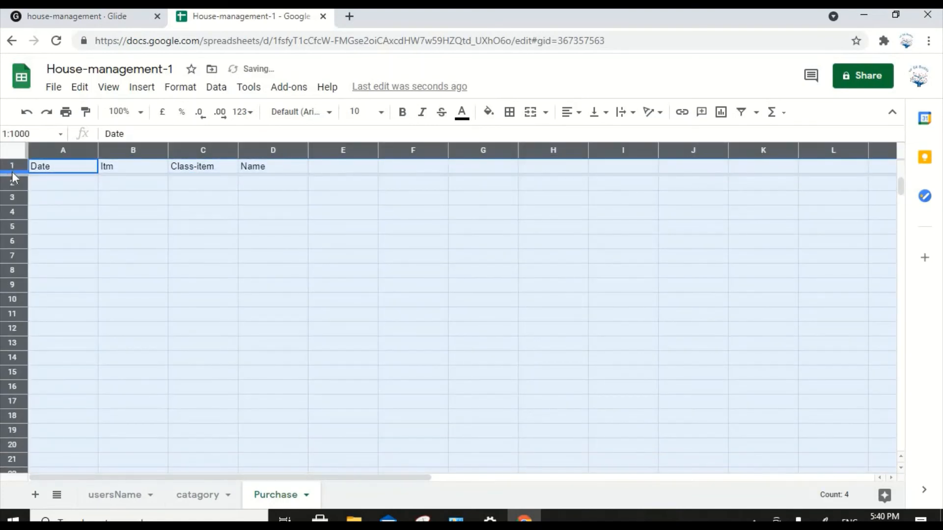
click(13, 169)
key(ctrl+b)
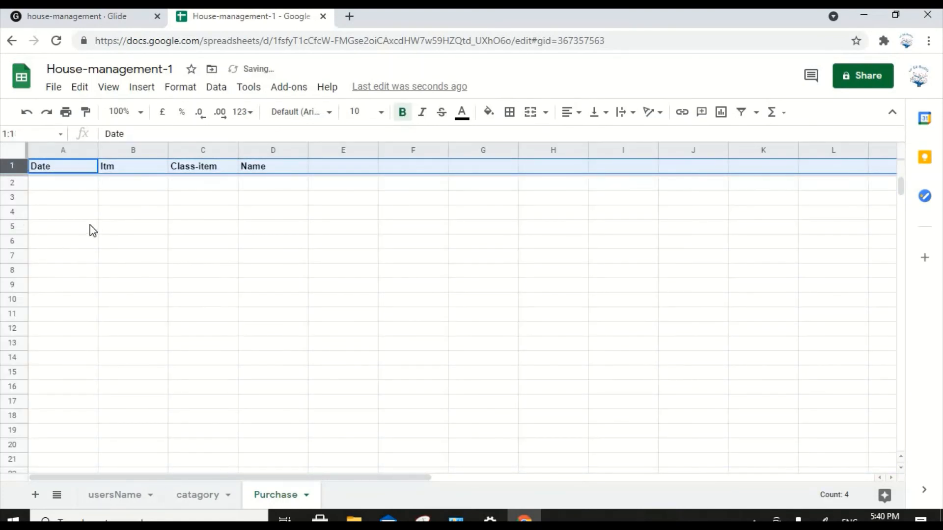
Fill row 2 of the Purchase sheet with the date 31/03/2021, item Vitamin C, class Medicine and the buyer's name.
click(61, 189)
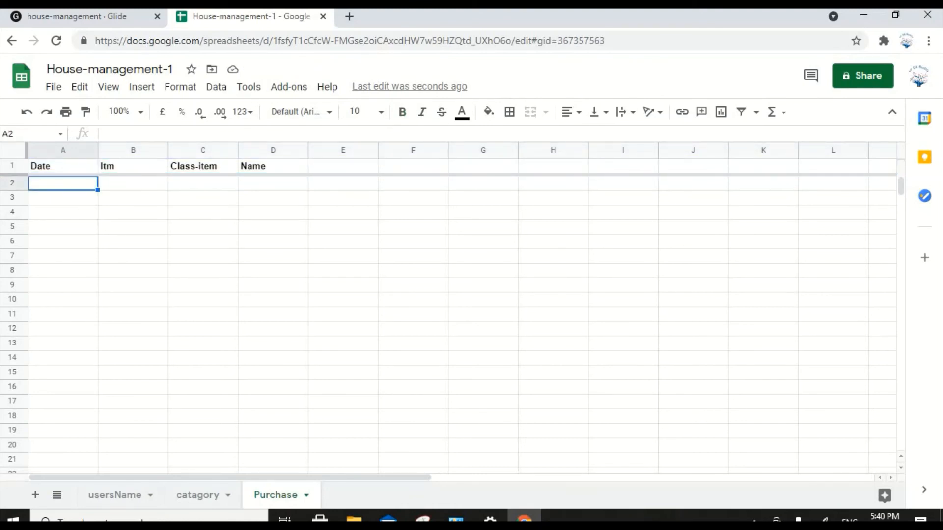
text(V)
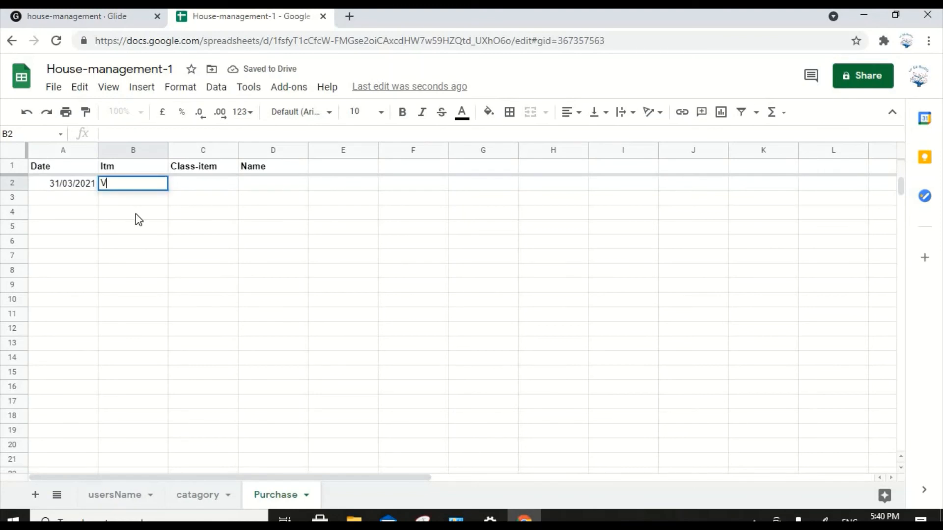
text(itamin C)
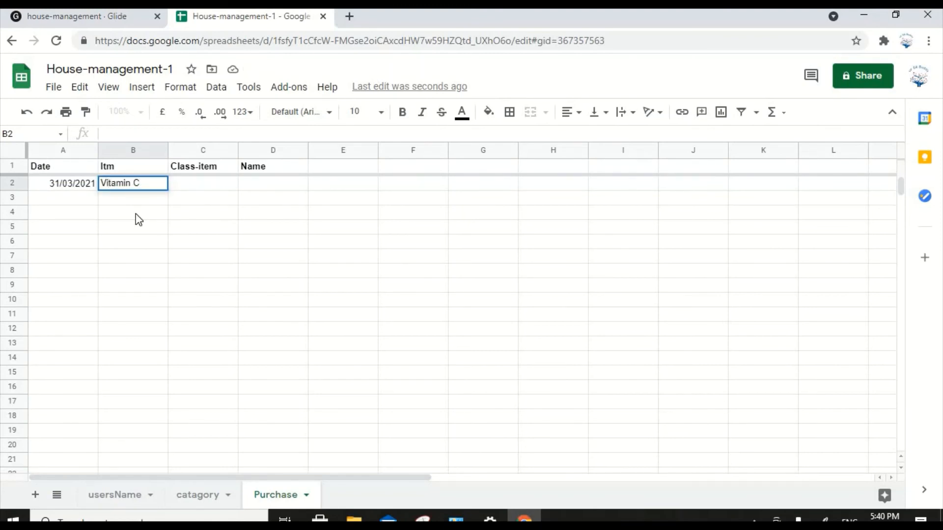
key(Tab)
text(M)
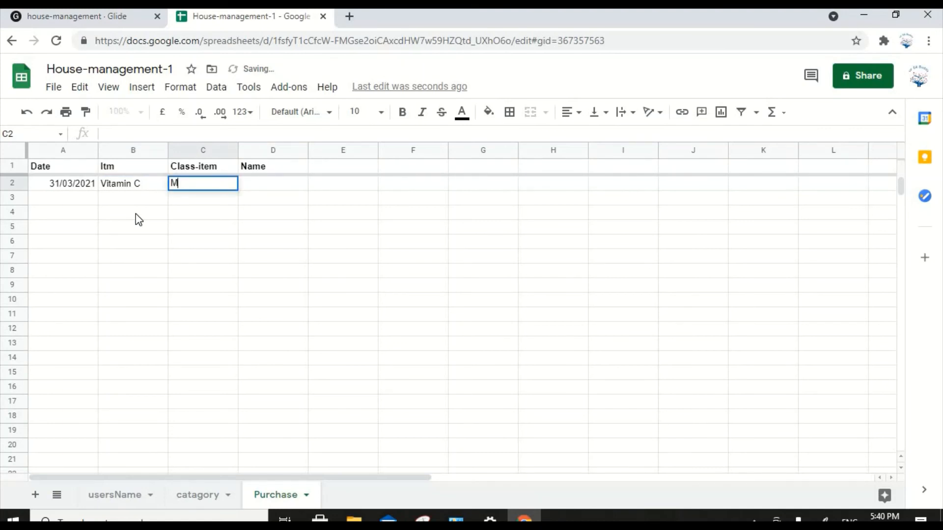
text(edicine)
click(256, 185)
text(P)
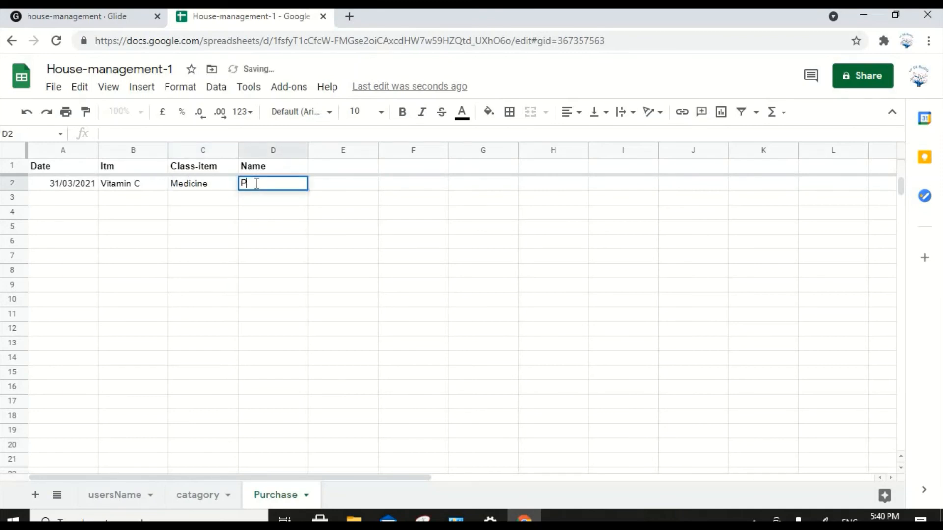
text(remraj)
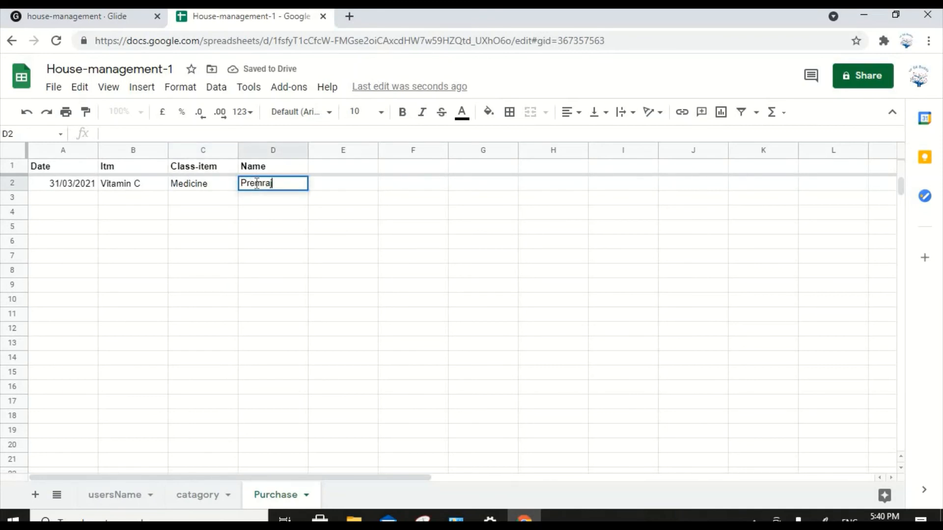
click(270, 318)
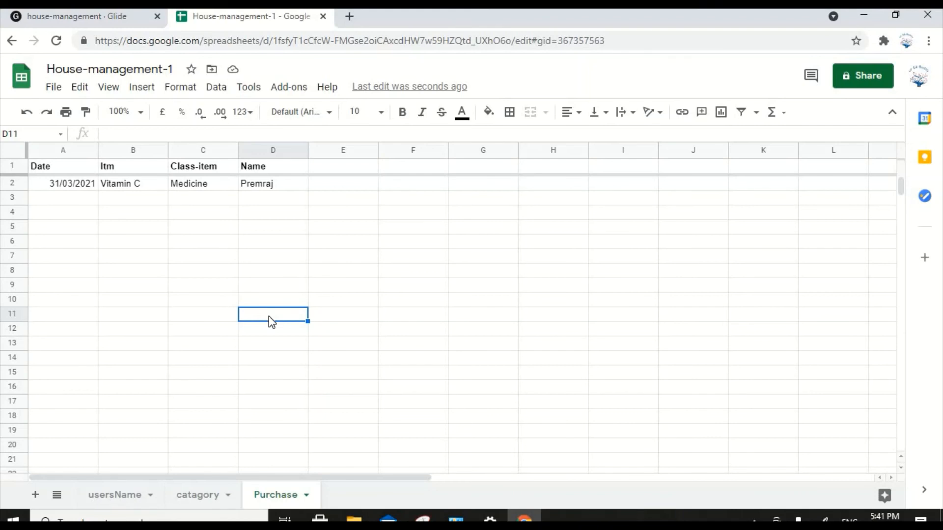
Add a fourth sheet to the spreadsheet and rename it "TasksDate".
click(33, 495)
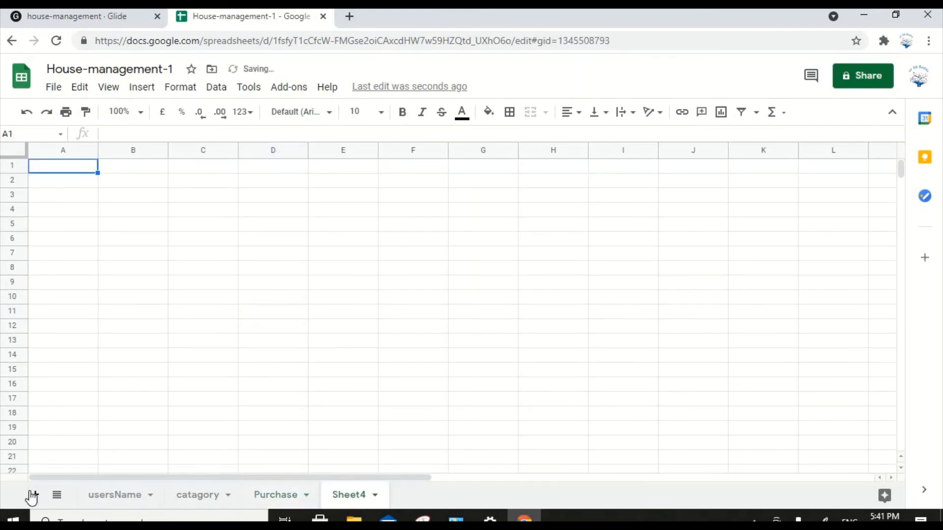
click(375, 495)
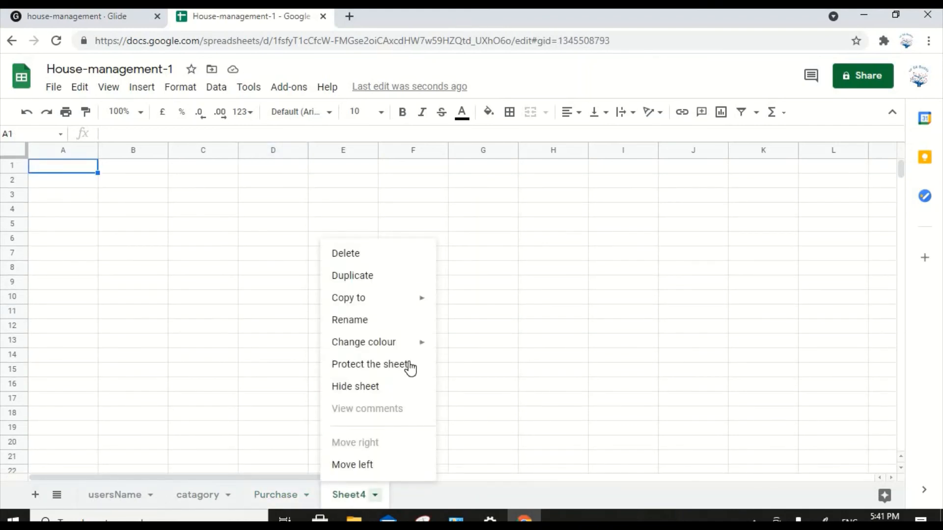
click(404, 327)
text(TasksDate)
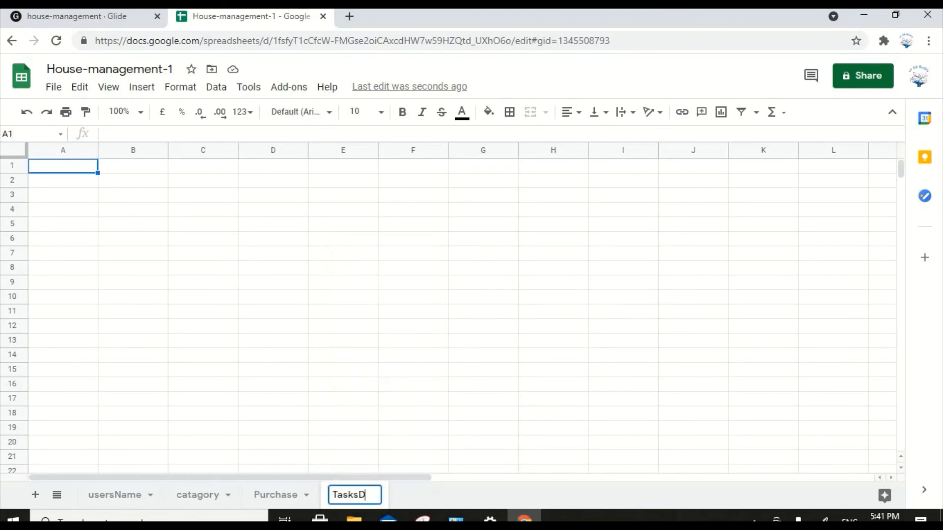
Enter the headers Date, task-item, Due-date and Reminder-dae in A1 to D1 of the TasksDate sheet, and freeze and bold that row.
click(55, 170)
text(Date)
key(Tab)
text(task-item)
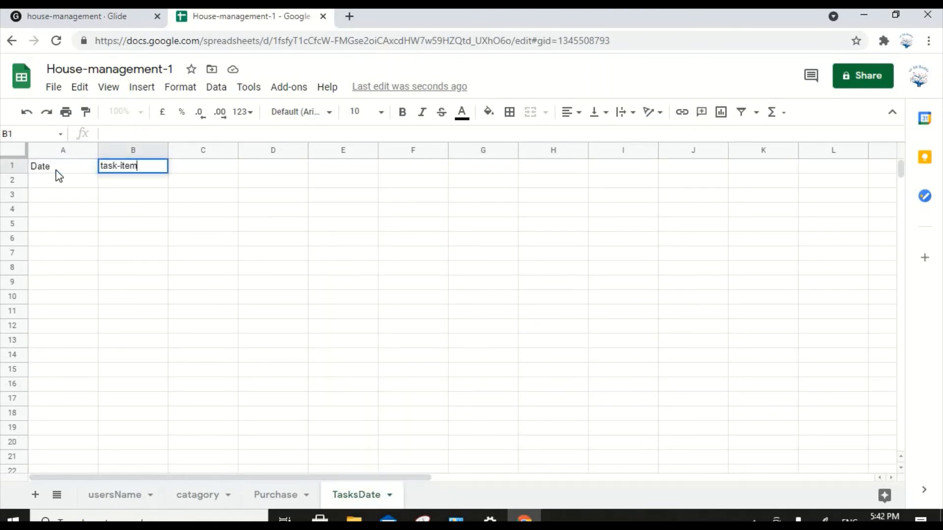
key(Tab)
text(Due-date)
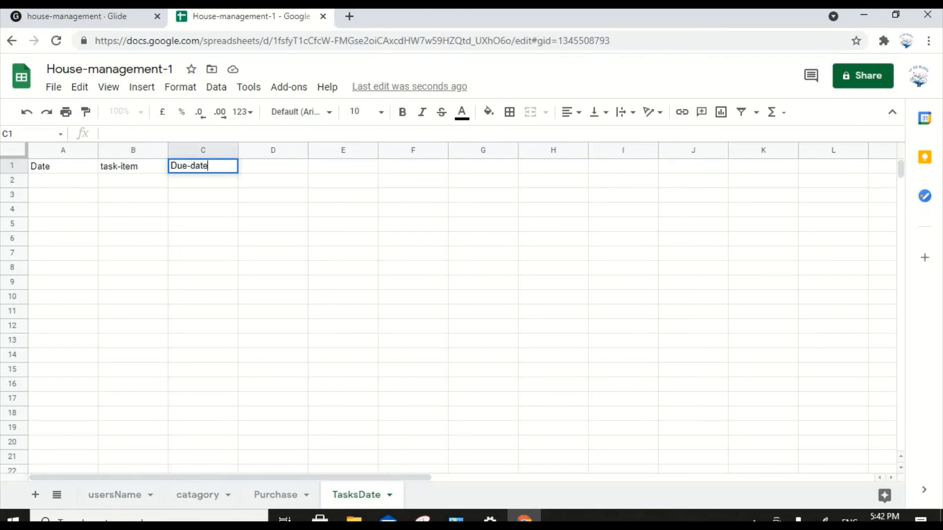
key(Tab)
text(Reminder-dae)
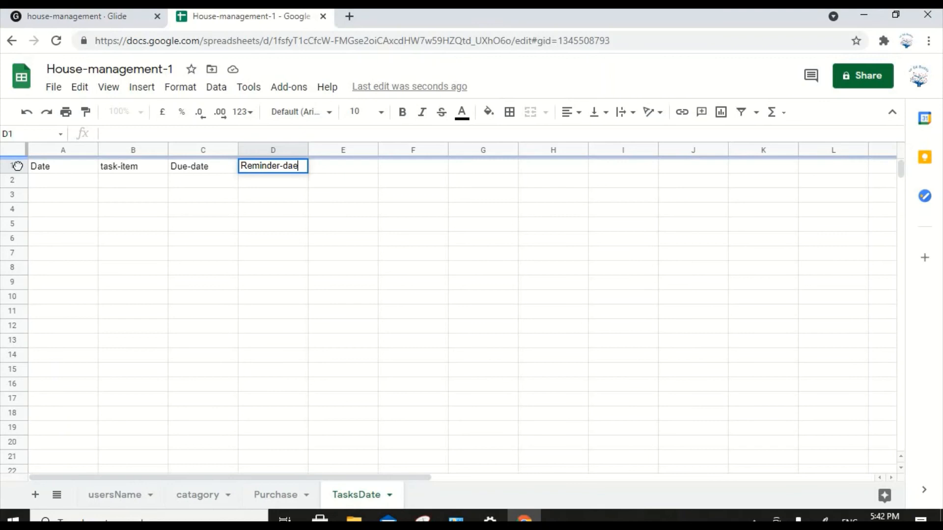
drag(17, 165, 16, 174)
key(ctrl+b)
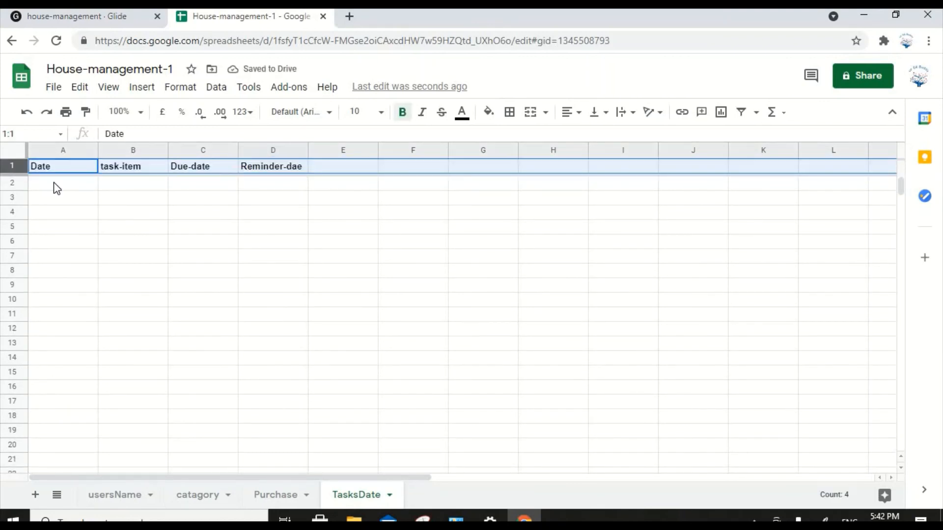
Enter the date 31/03/2021 and the task "Pay car insurance" in row 2, and widen column B to fit the text.
click(56, 186)
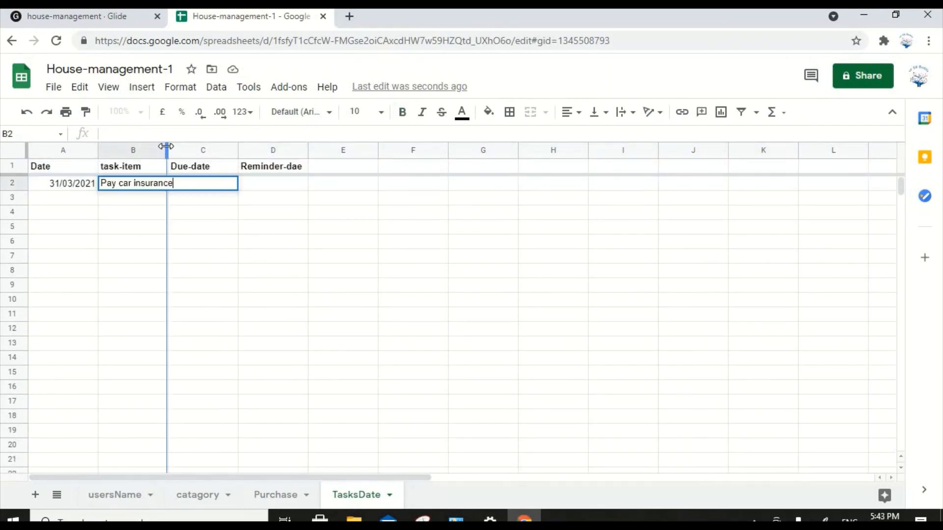
drag(167, 150, 216, 182)
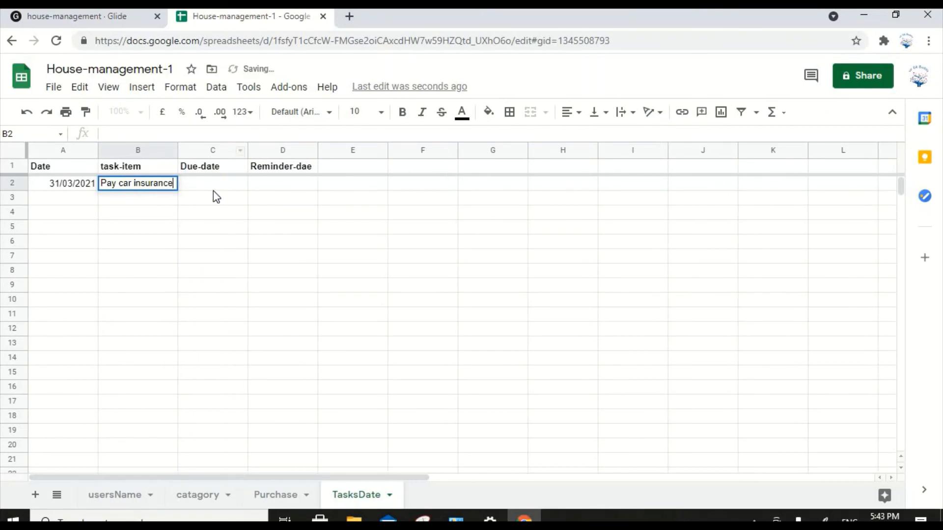
click(211, 187)
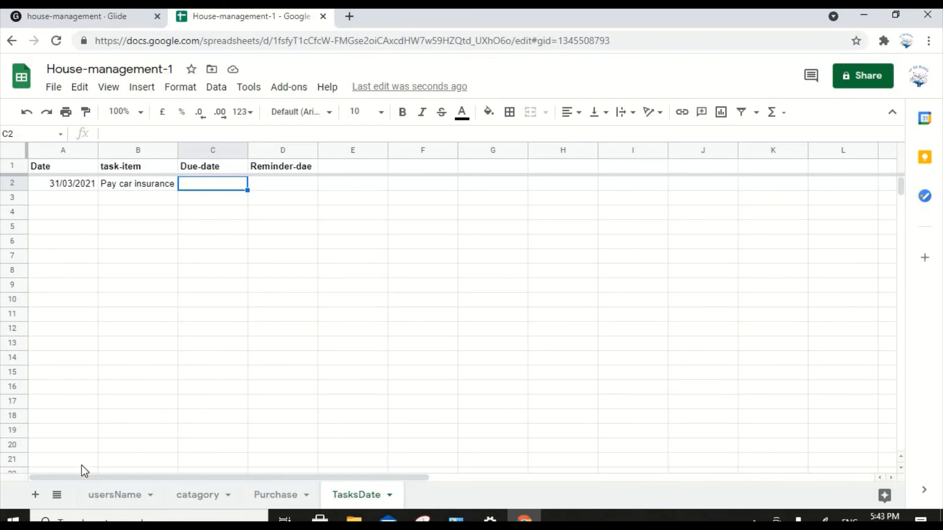
Add a fifth sheet to the spreadsheet and rename it "Option".
click(36, 494)
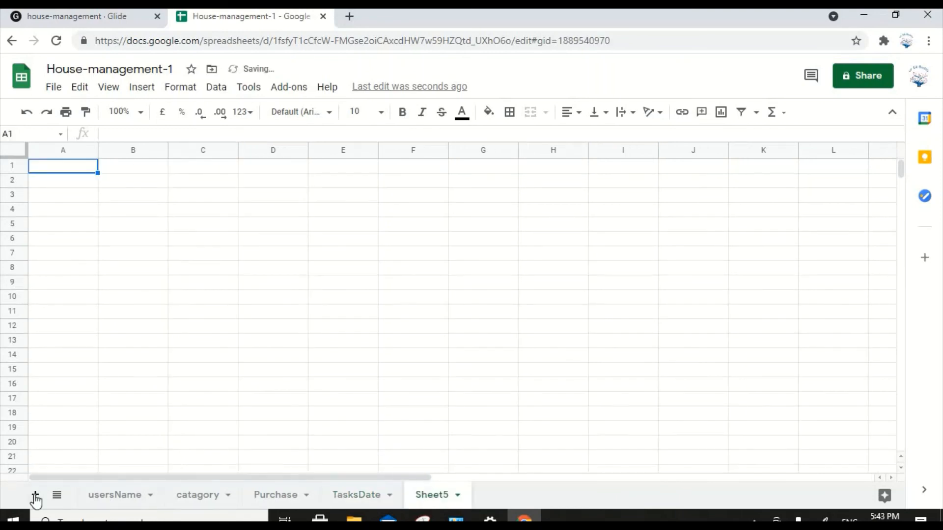
click(458, 495)
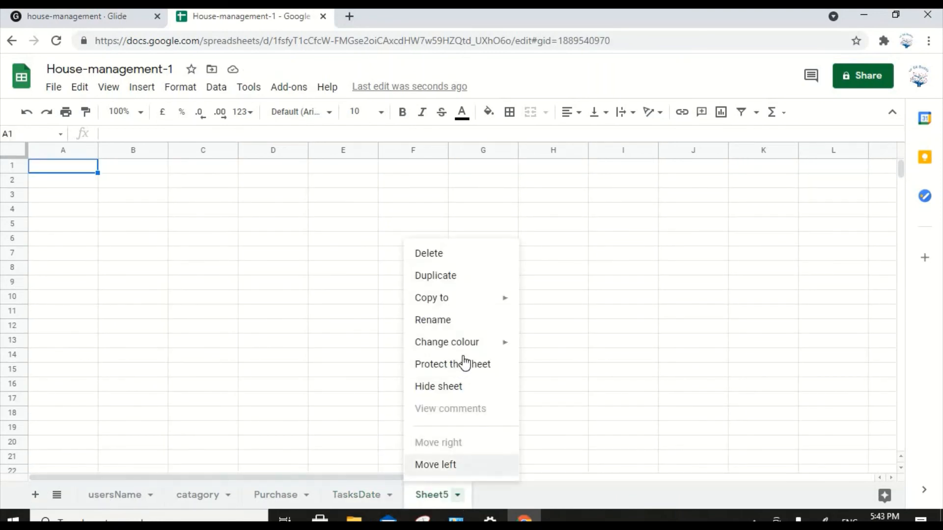
click(463, 319)
text(Option)
Enter the header Class in cell A1 of the Option sheet, and freeze and bold the first row.
click(69, 168)
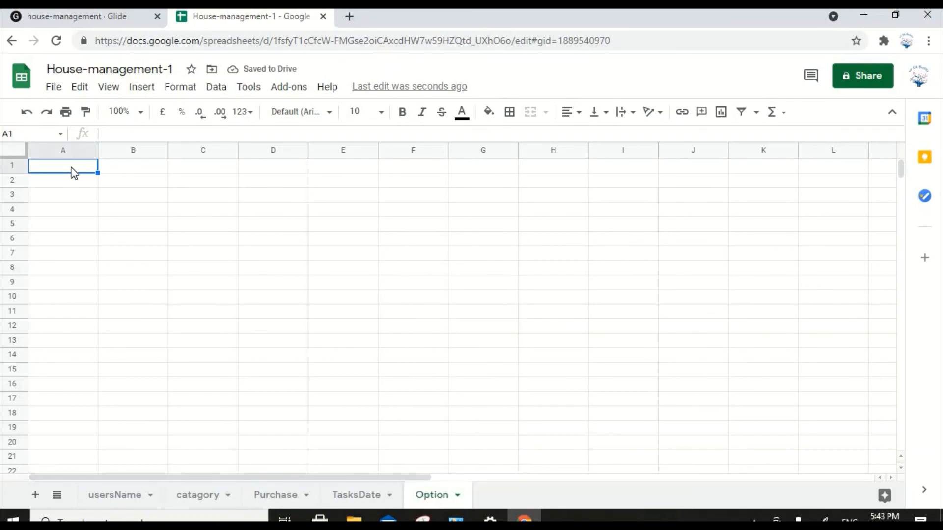
text(C)
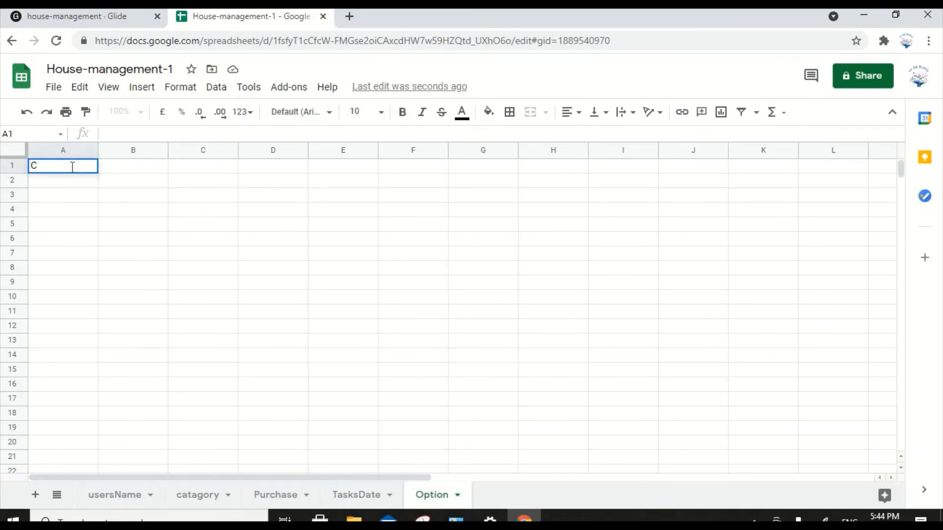
text(lass)
key(Return)
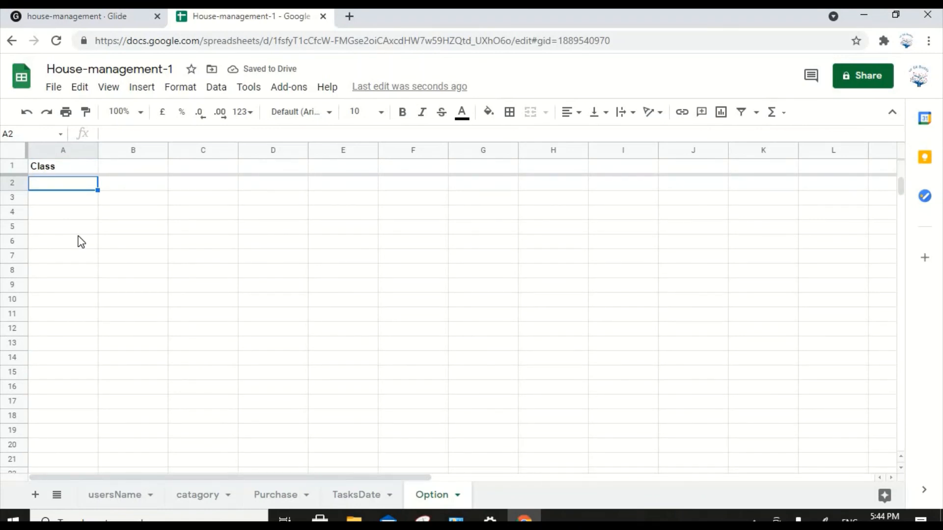
List the classes Grocery, Medicines, Sty and Others in cells A2 to A5 of the Option sheet.
text(Grocer)
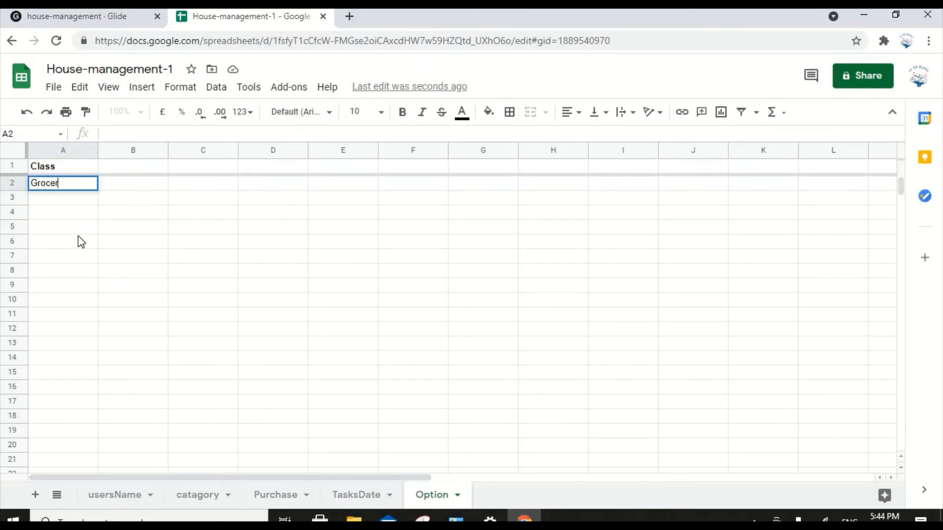
text(y)
key(Return)
text(Me)
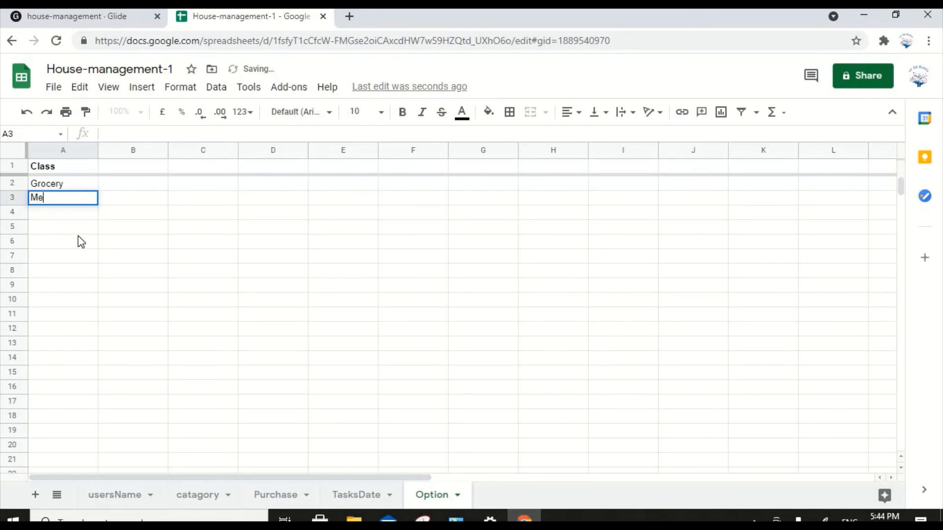
text(dicines)
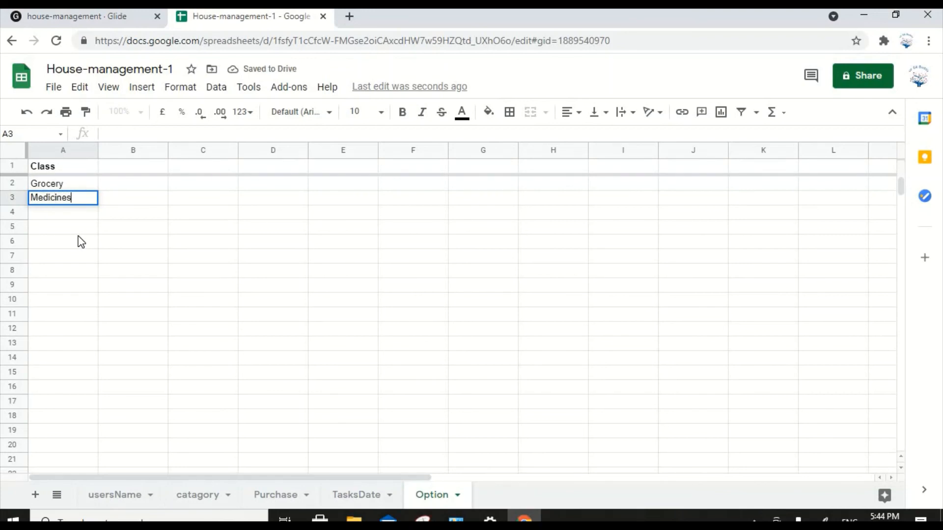
key(Return)
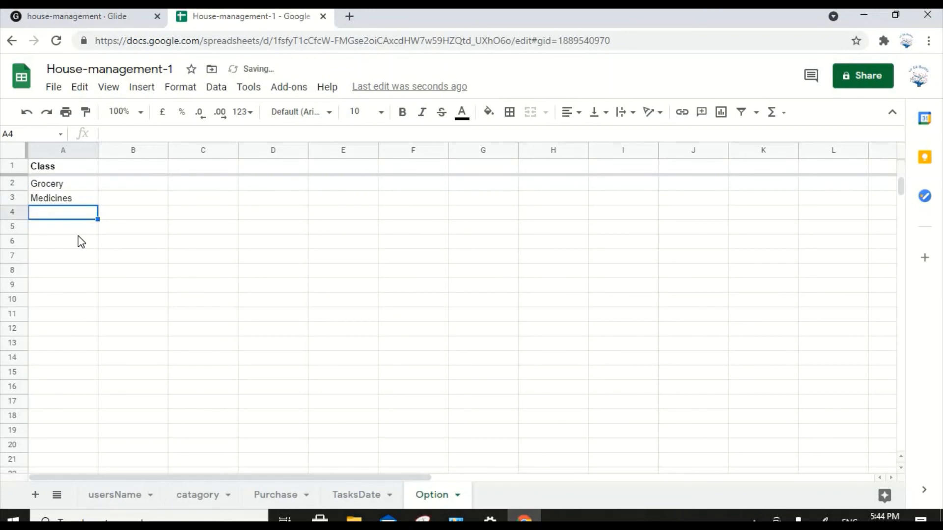
text(Sty)
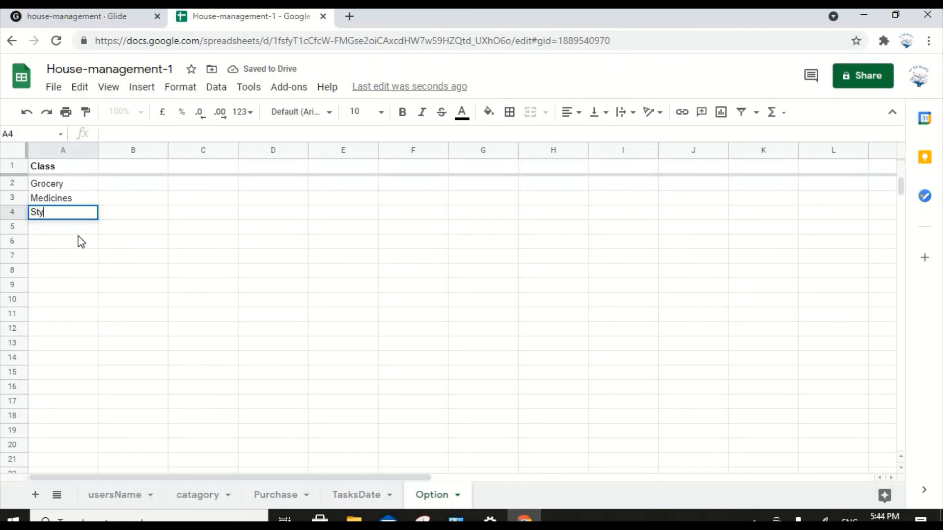
key(Return)
text(Others)
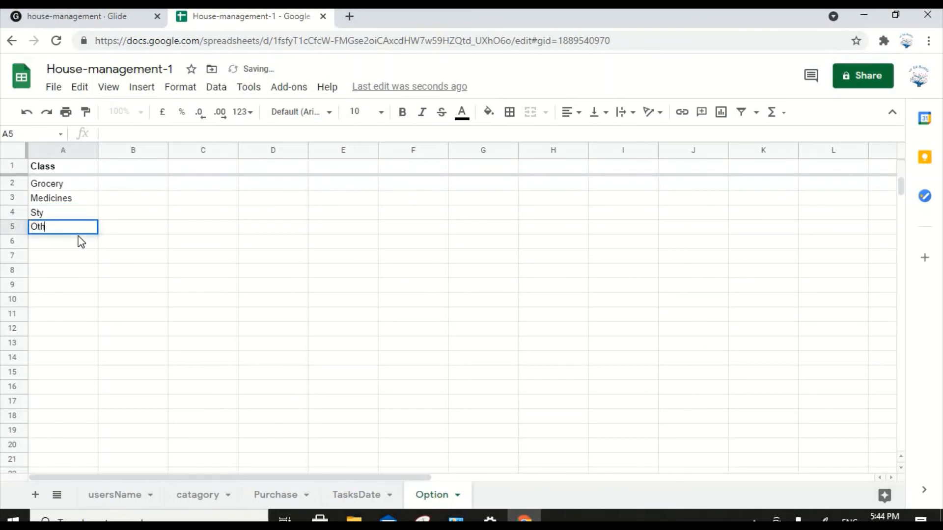
click(133, 299)
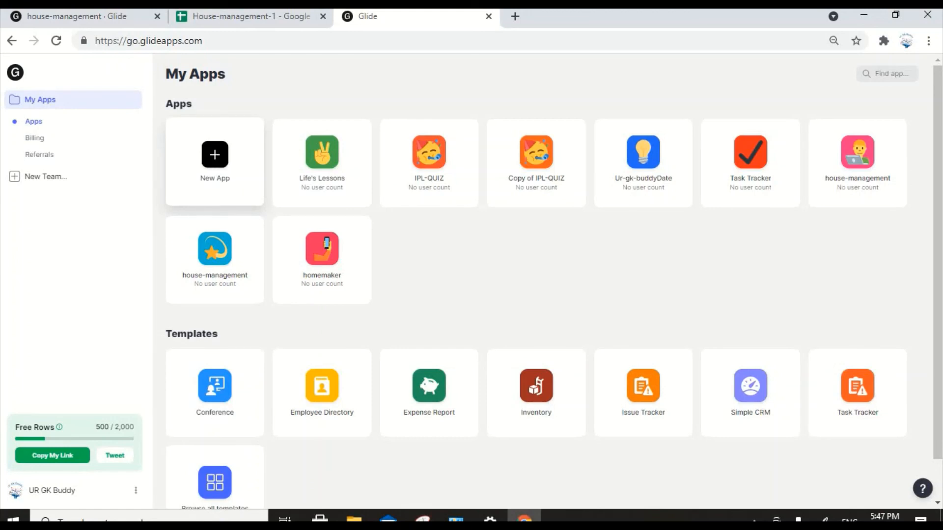
Start a new app in Glide to bring up the choice of data source.
click(217, 165)
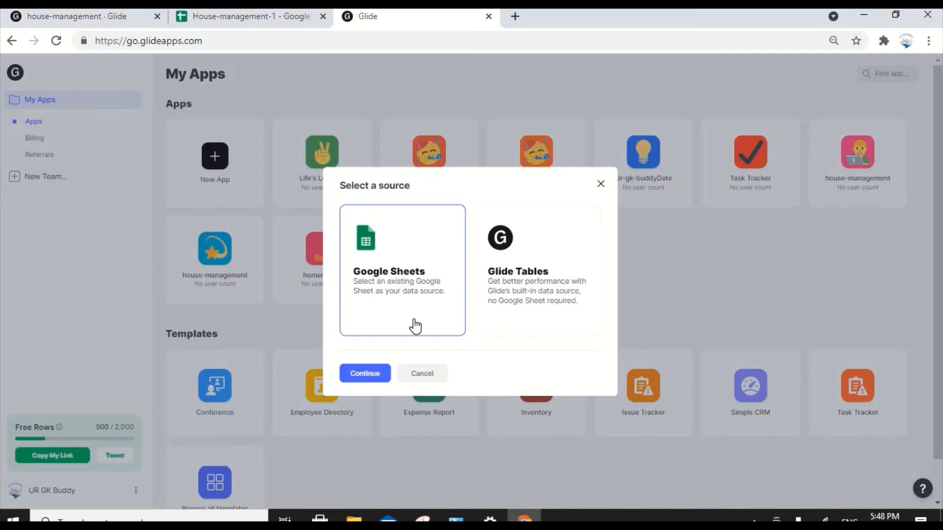
Open the Ur Gk Buddy YouTube channel's video "Use Glide to make mobile apps without writing a single line of code" in a new browser tab.
click(519, 17)
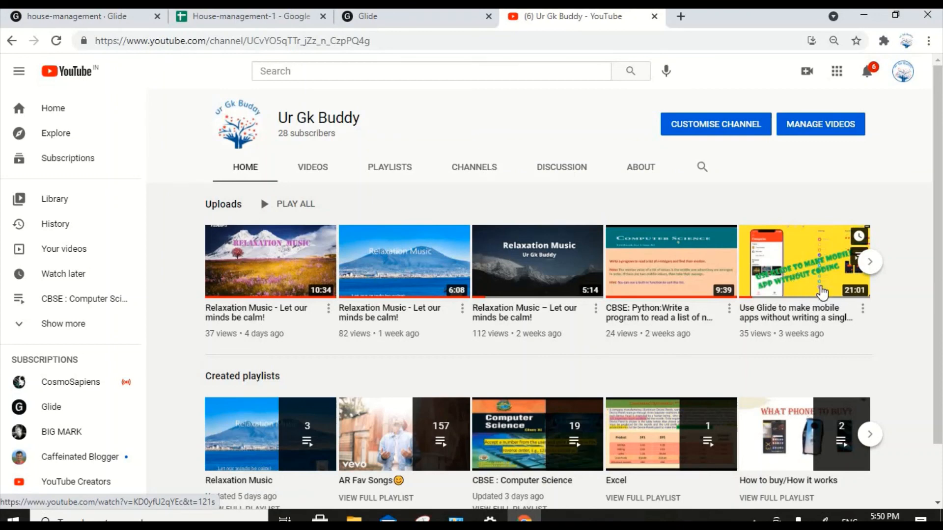
click(813, 287)
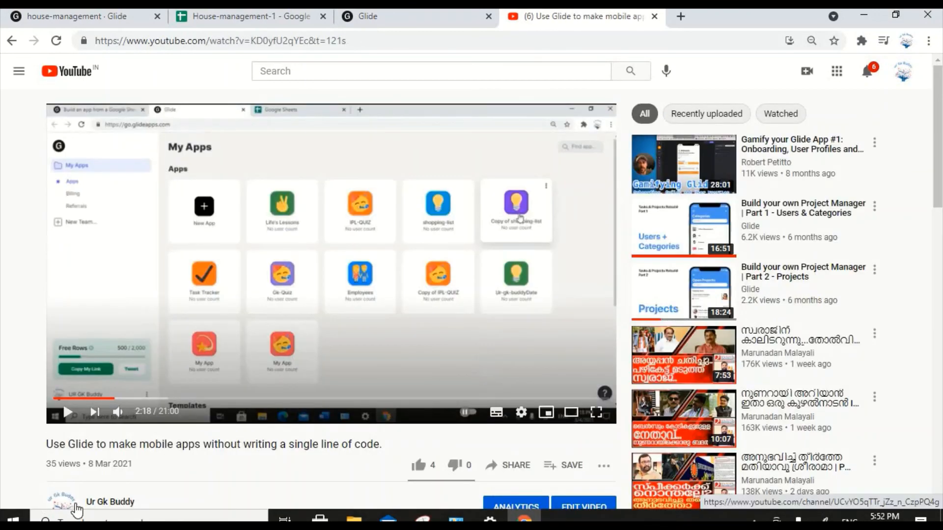